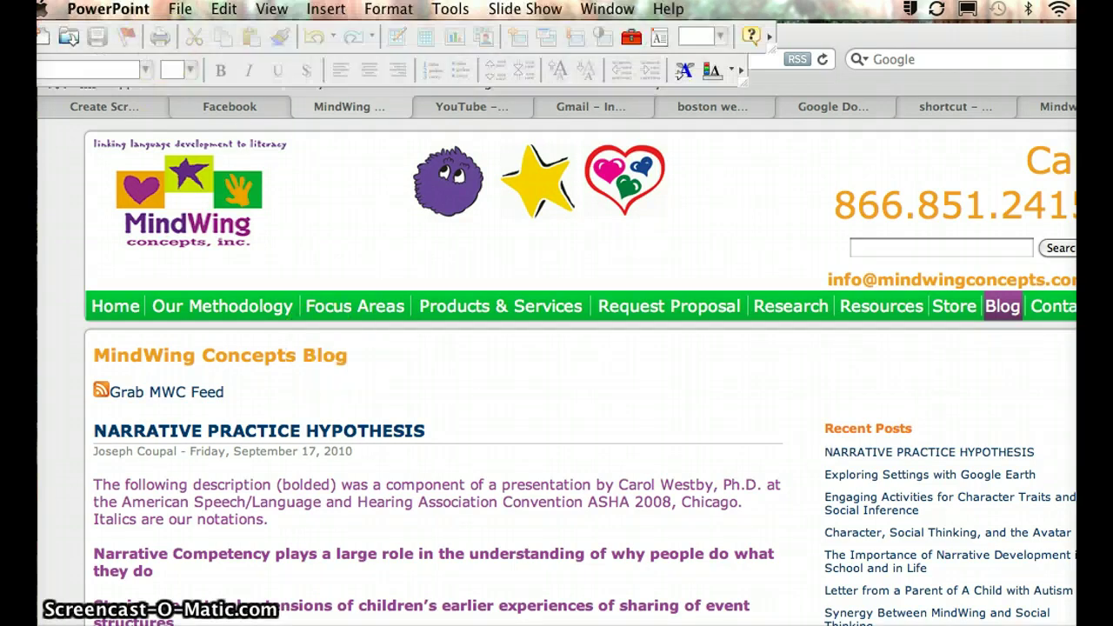
Create a new blank PowerPoint presentation from the Project Gallery
click(180, 9)
click(199, 34)
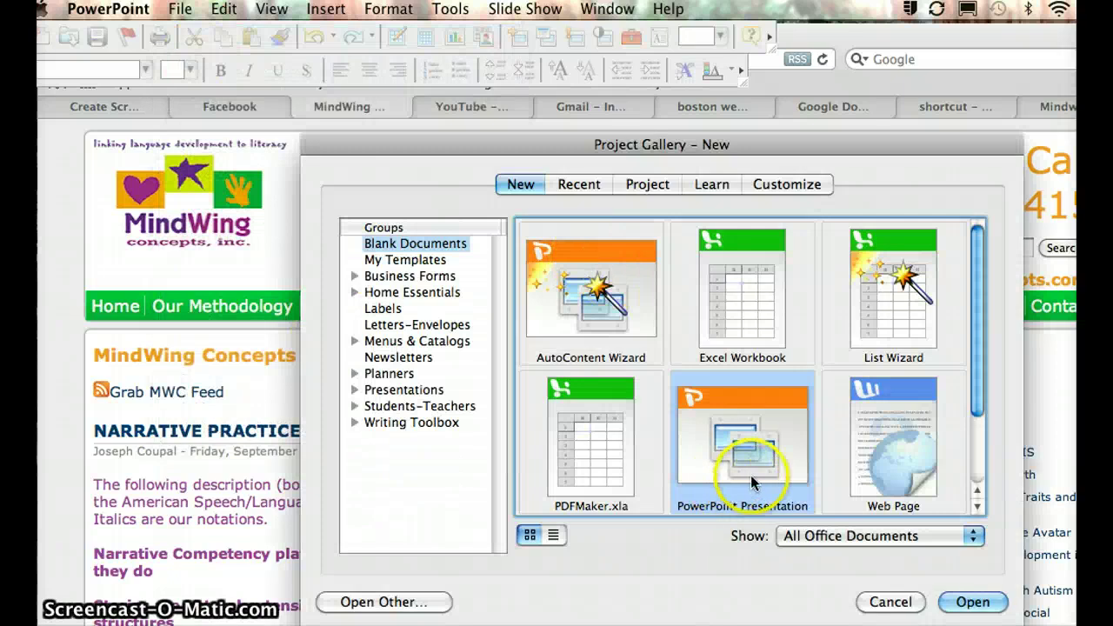
double_click(749, 462)
click(749, 463)
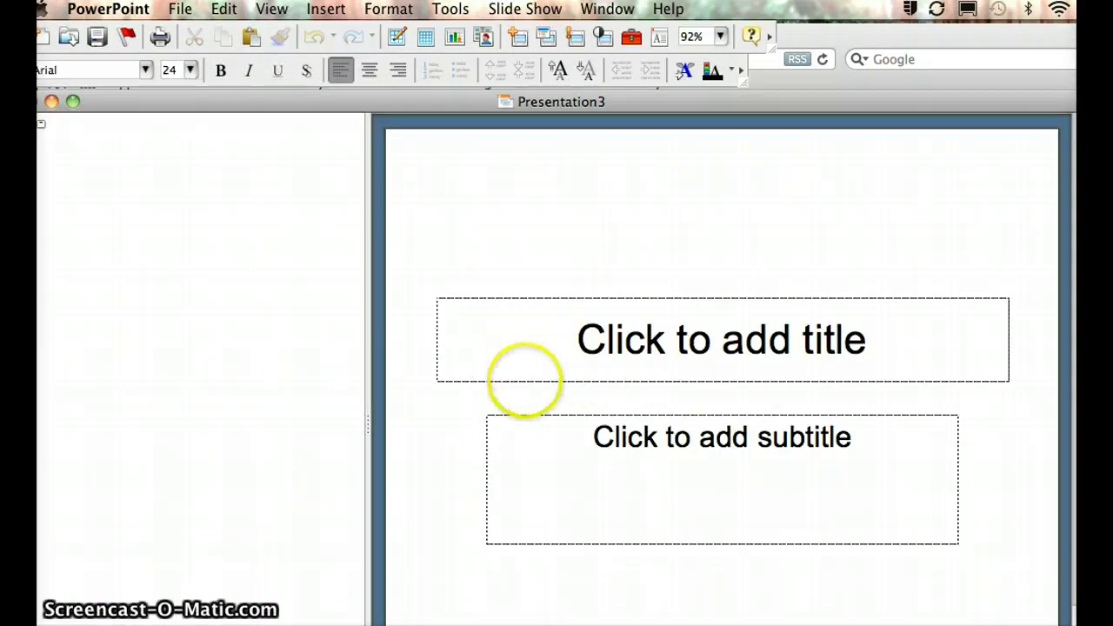
Delete the title and subtitle placeholders from the first slide
click(526, 381)
key(Delete)
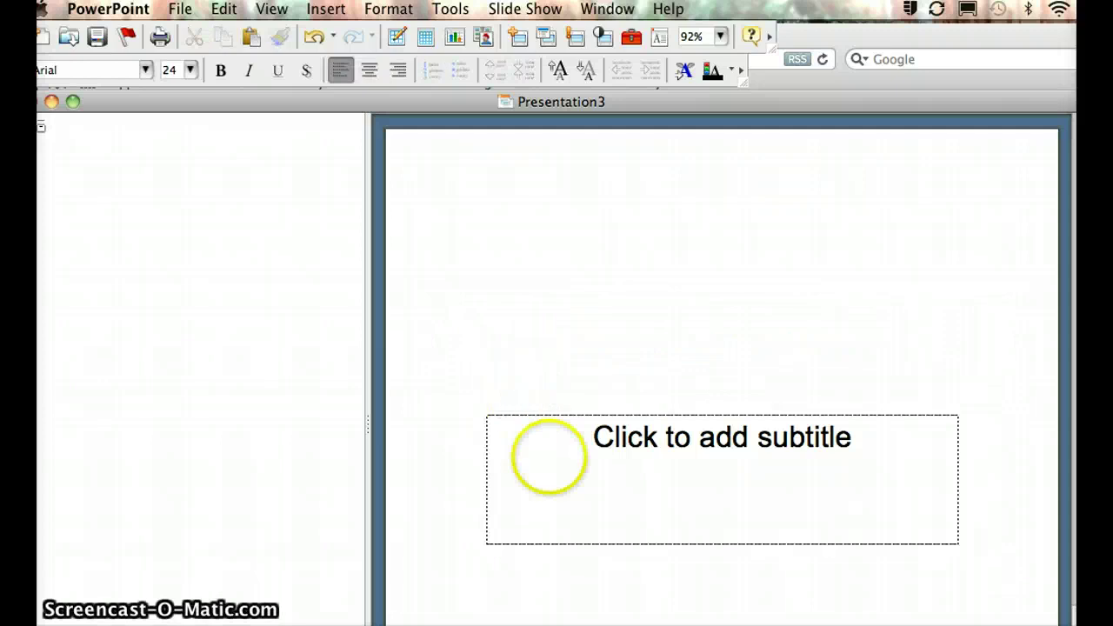
click(554, 416)
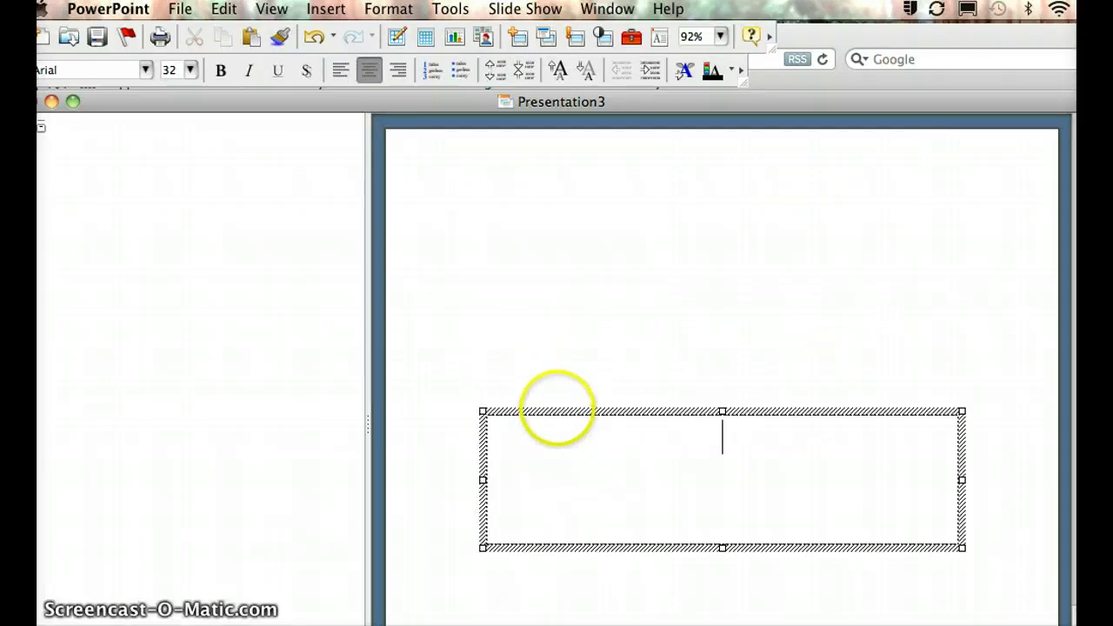
double_click(556, 411)
key(Escape)
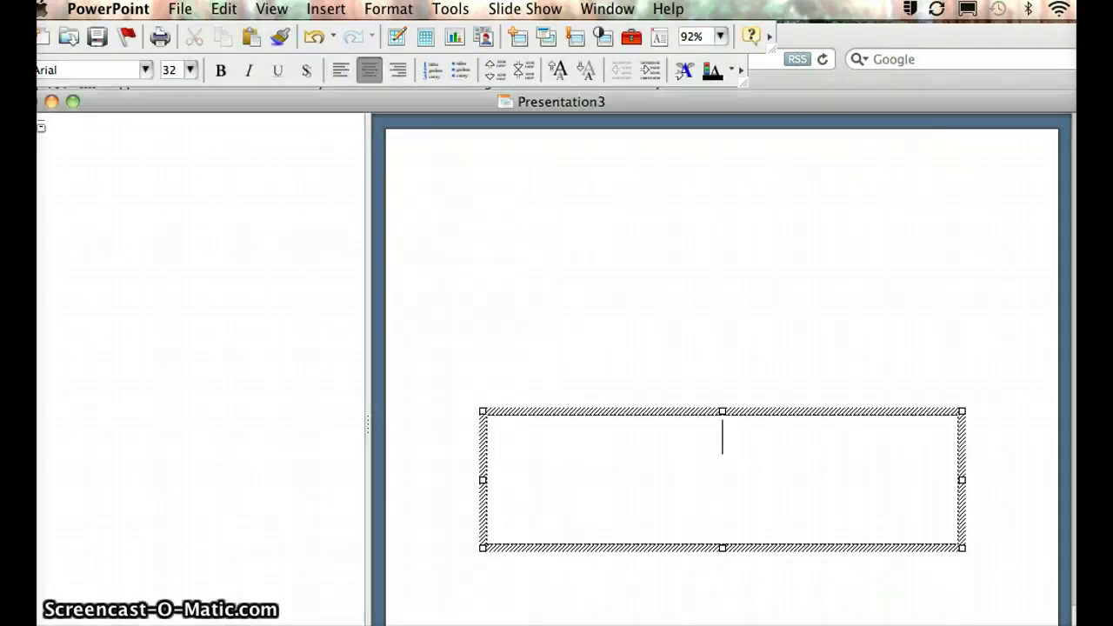
click(677, 409)
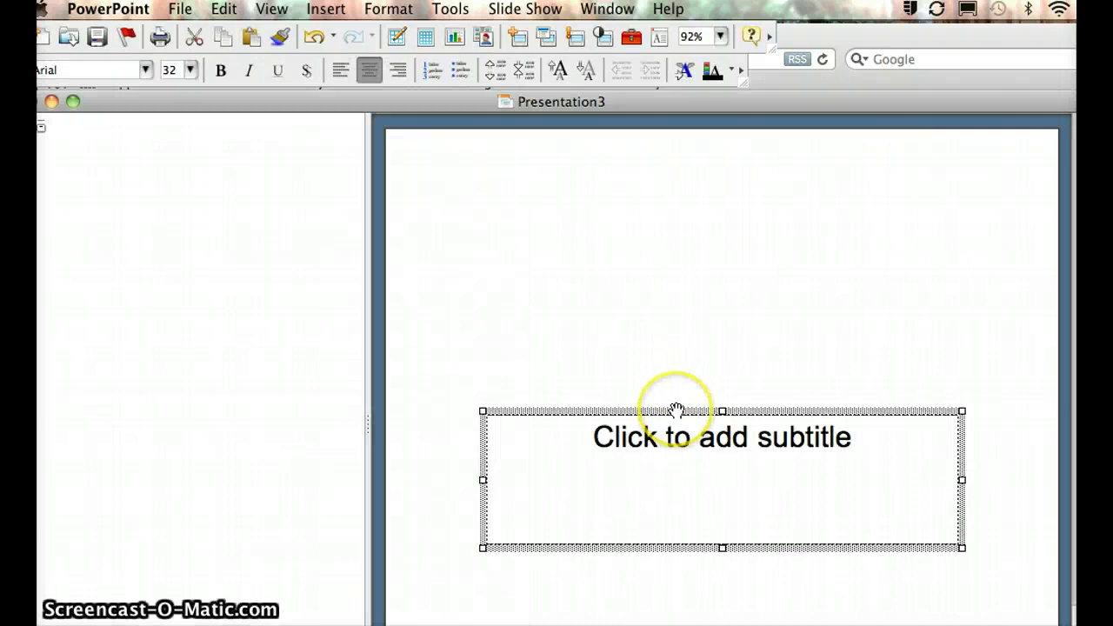
key(BackSpace)
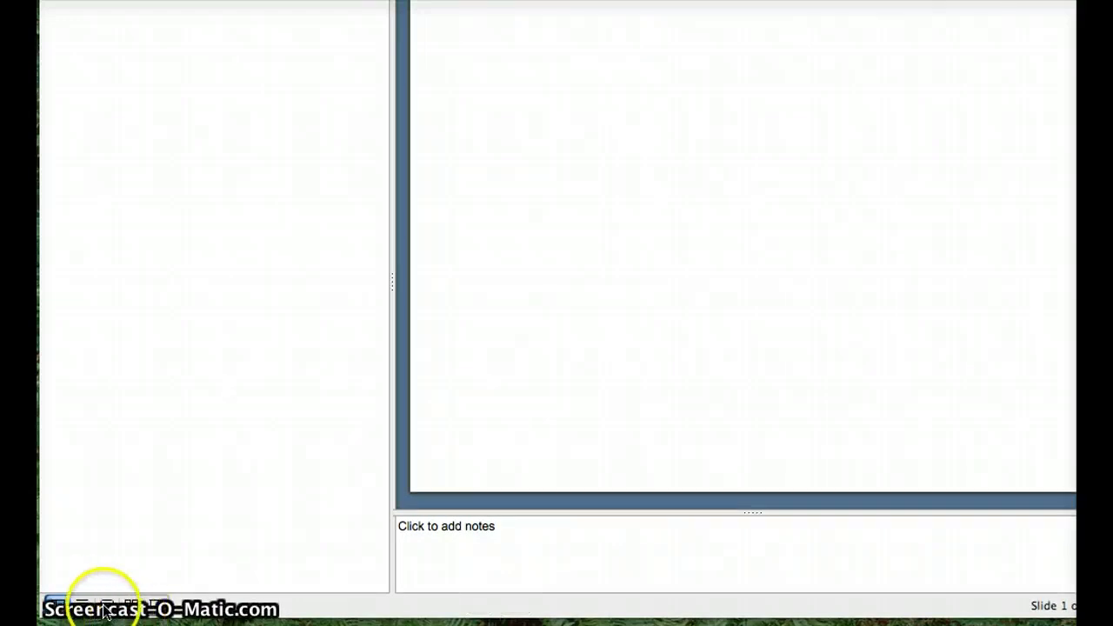
Switch the presentation to the Slide view and display the Drawing toolbar
click(105, 606)
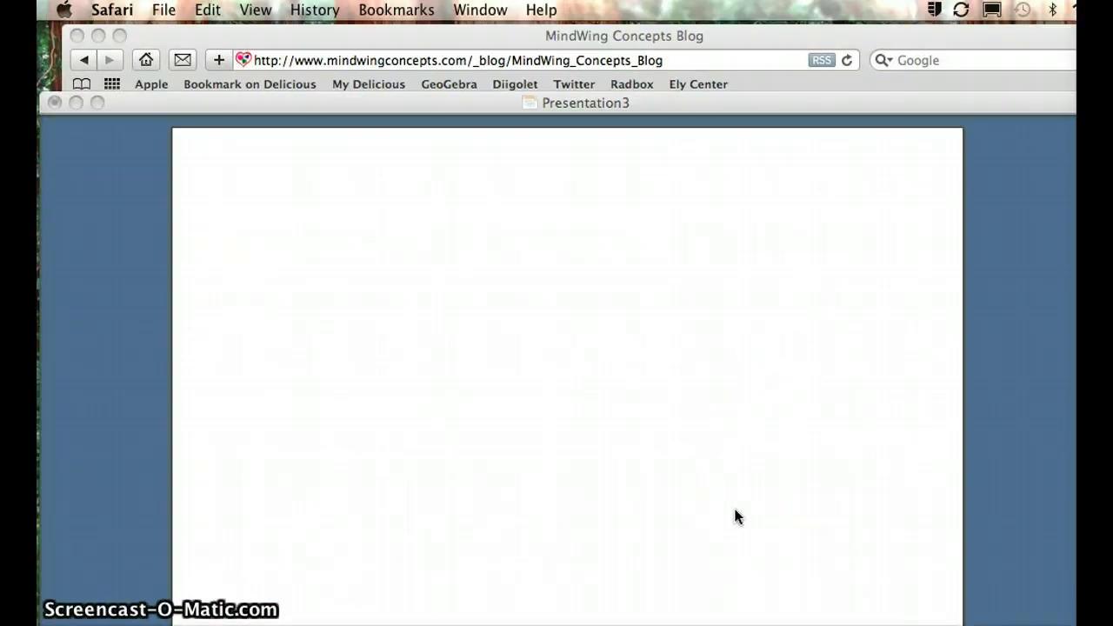
click(503, 103)
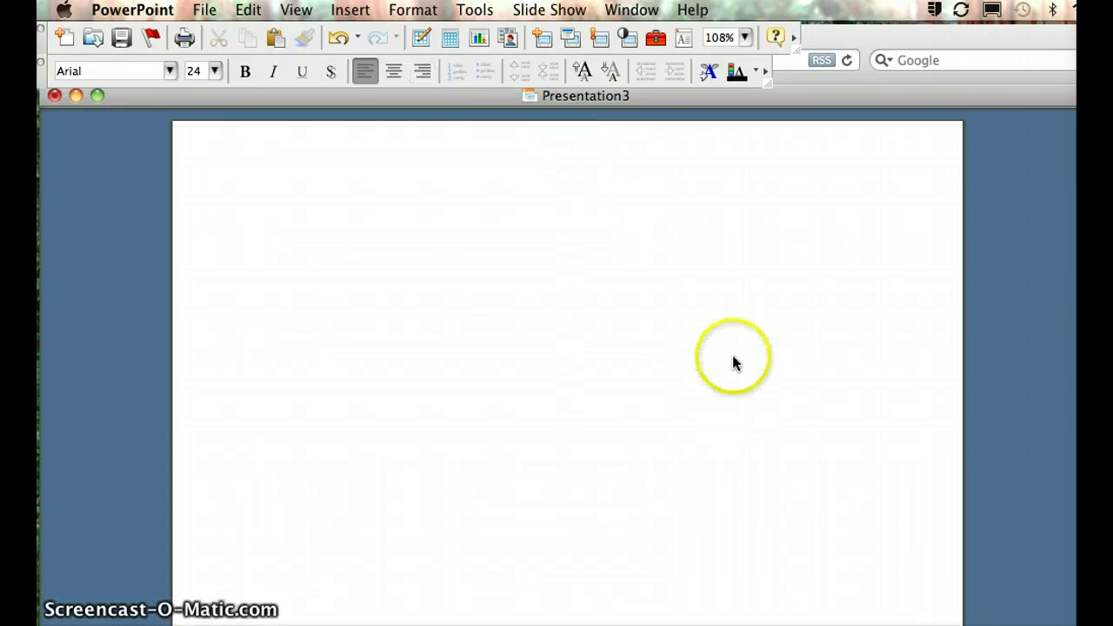
click(295, 10)
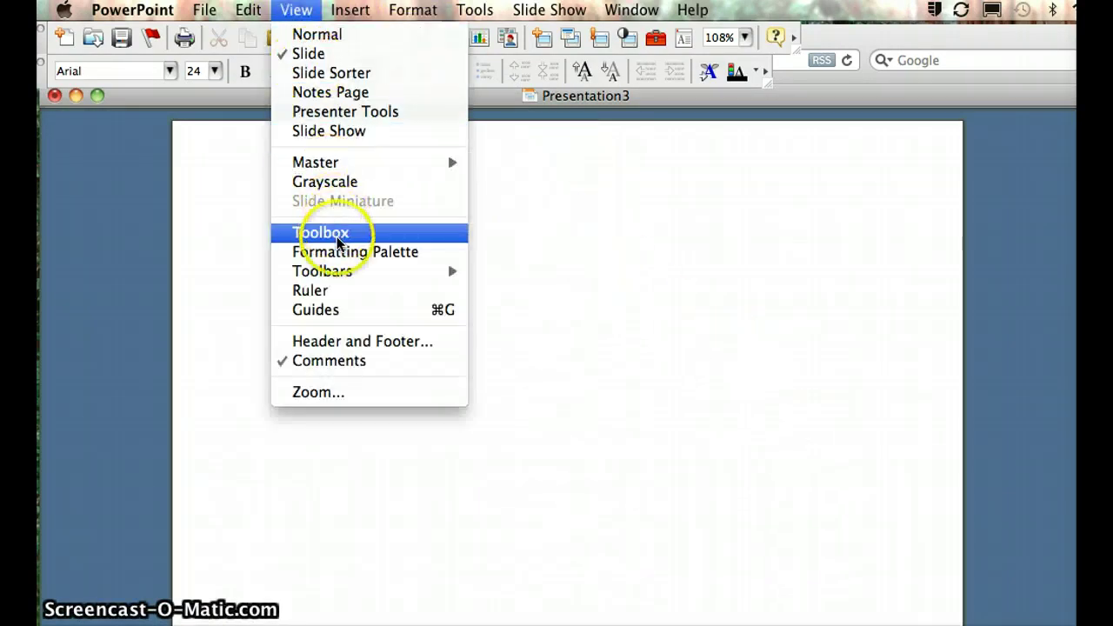
mouse_move(343, 275)
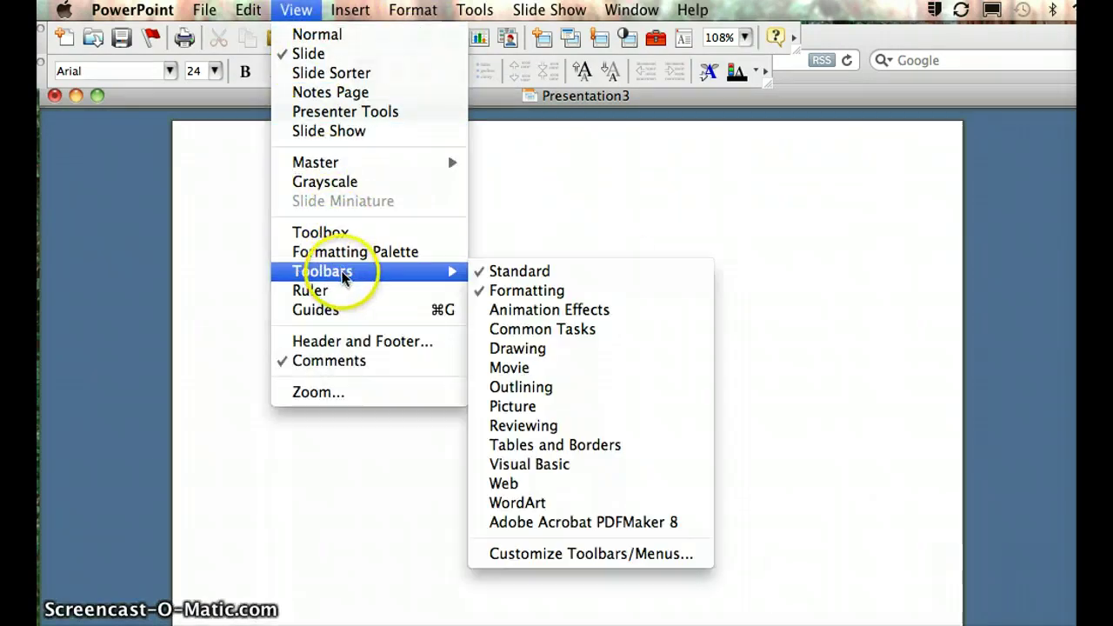
click(531, 352)
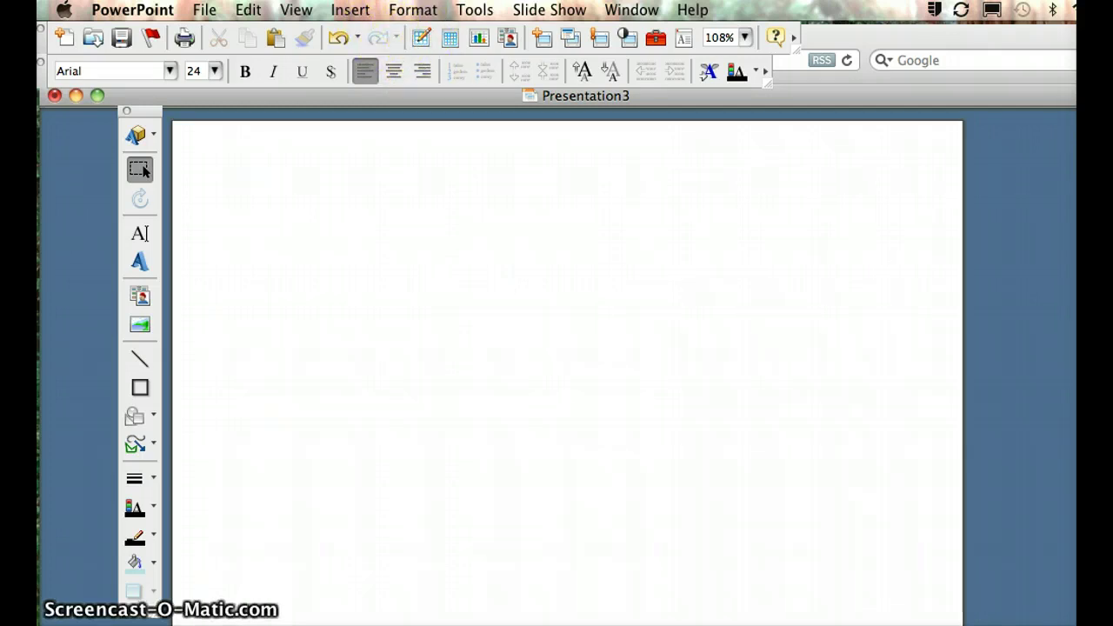
Fill this slide's background with the Fern green crayon colour
click(405, 10)
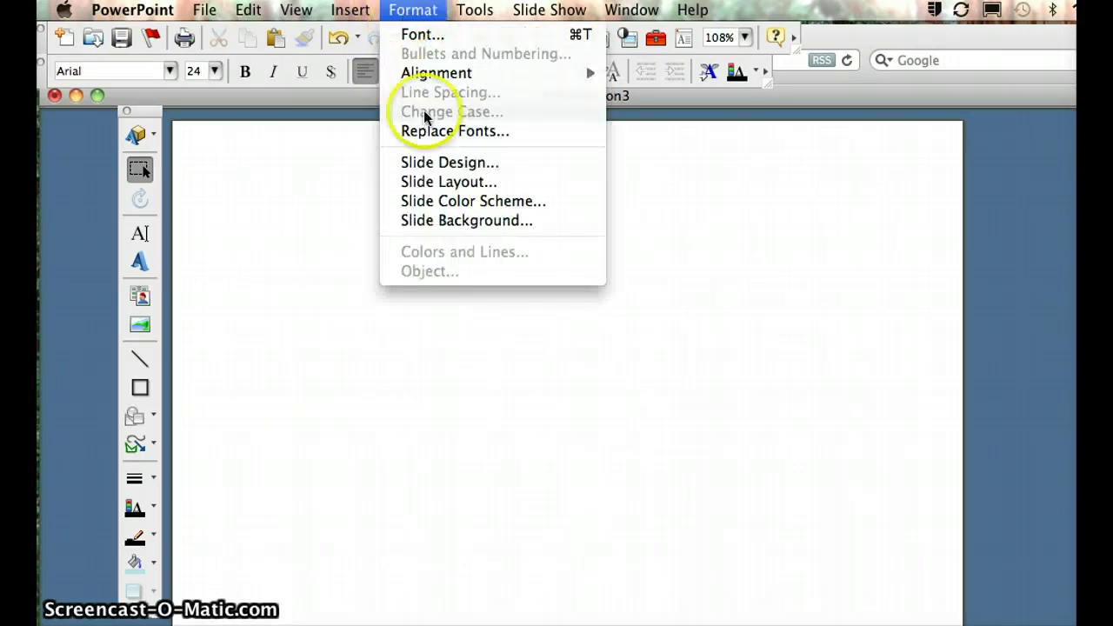
click(439, 222)
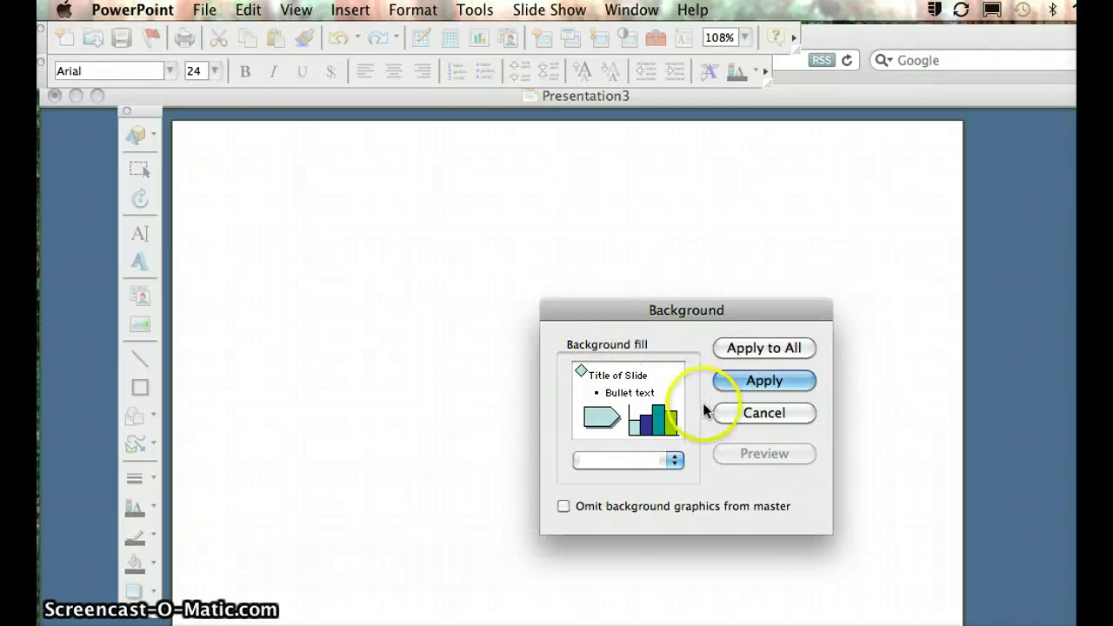
click(675, 461)
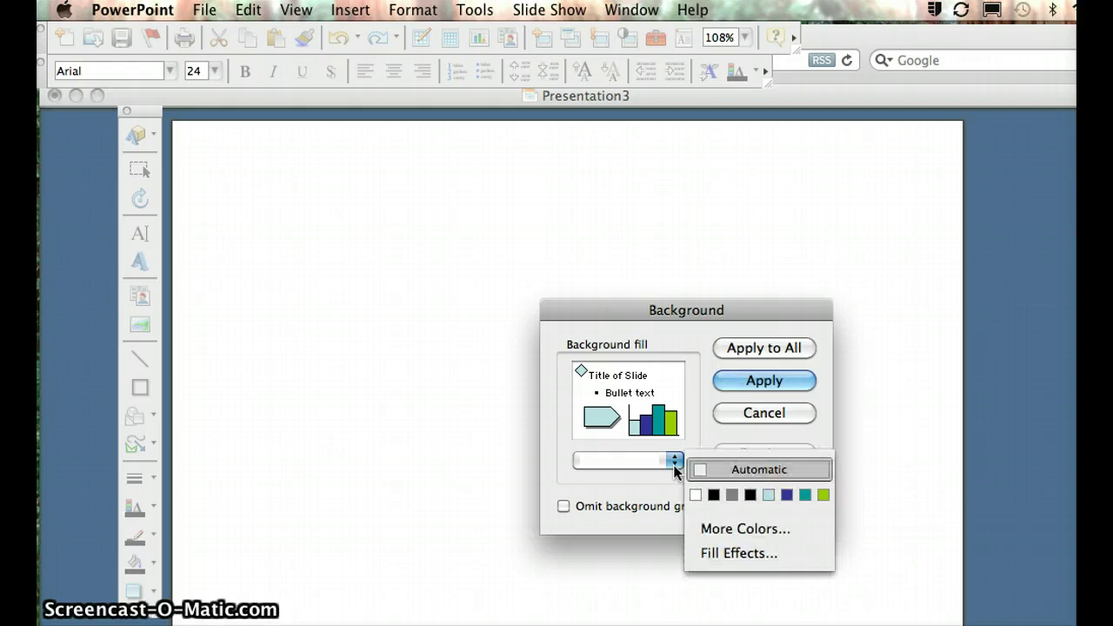
click(781, 521)
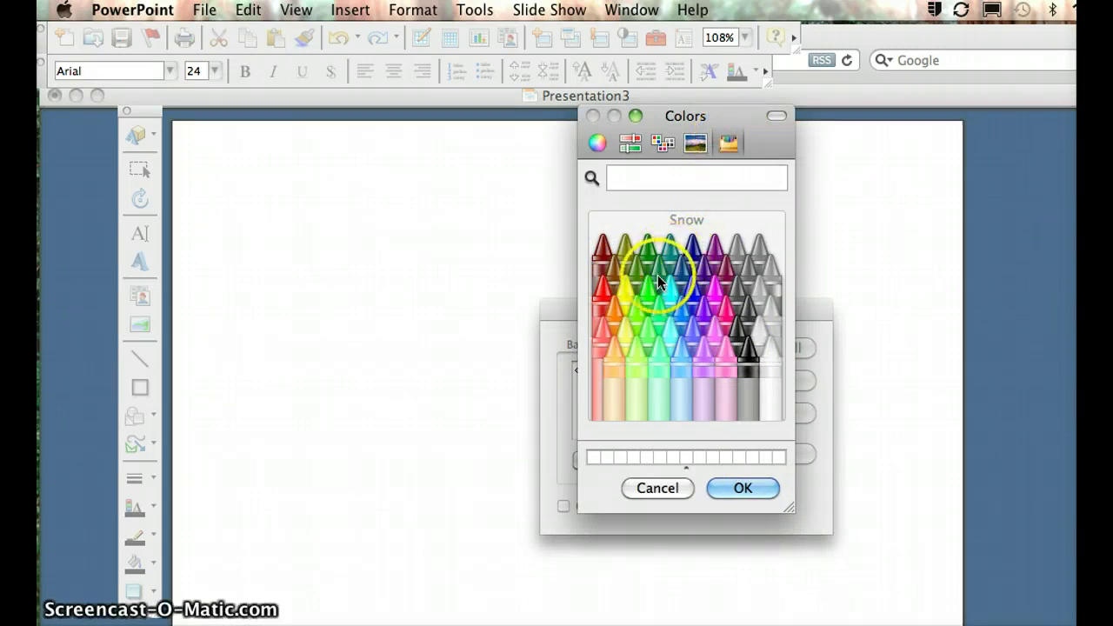
click(635, 266)
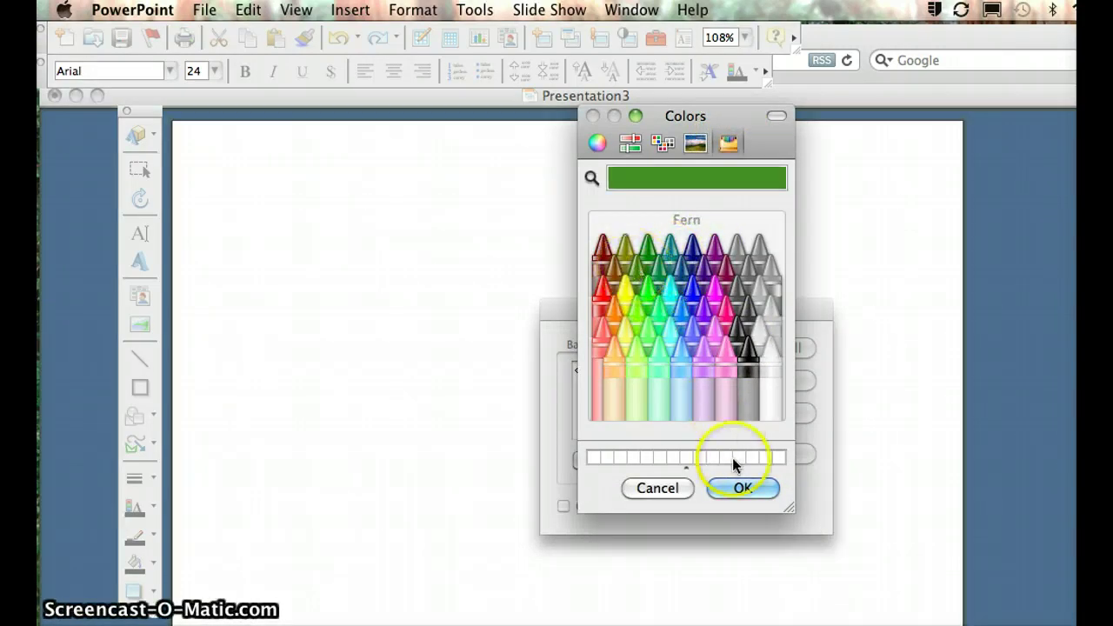
click(737, 489)
click(774, 385)
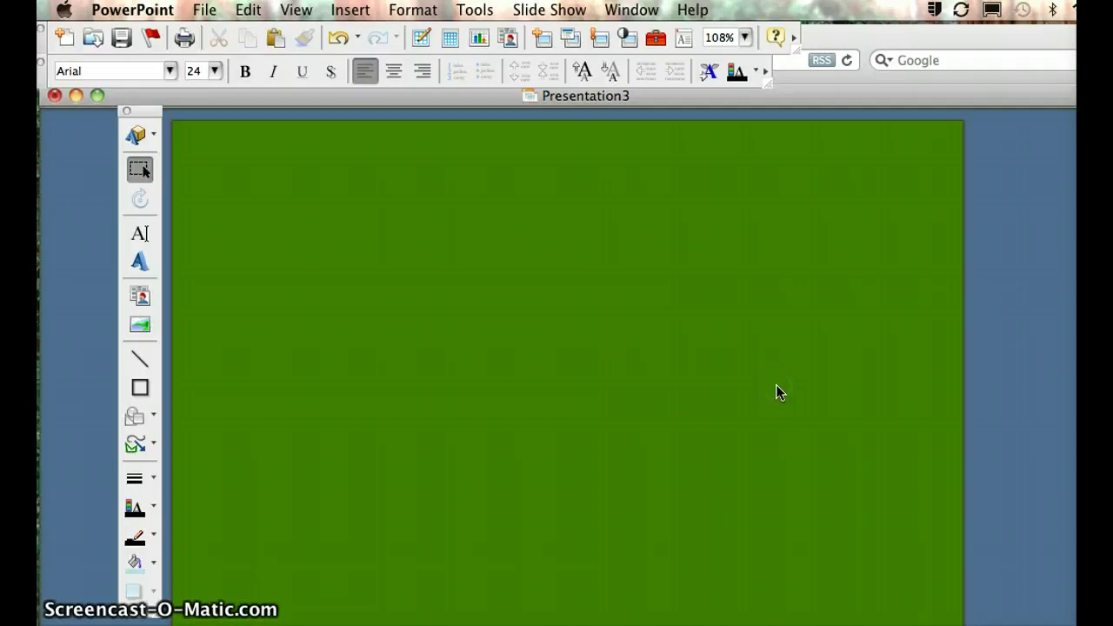
click(723, 524)
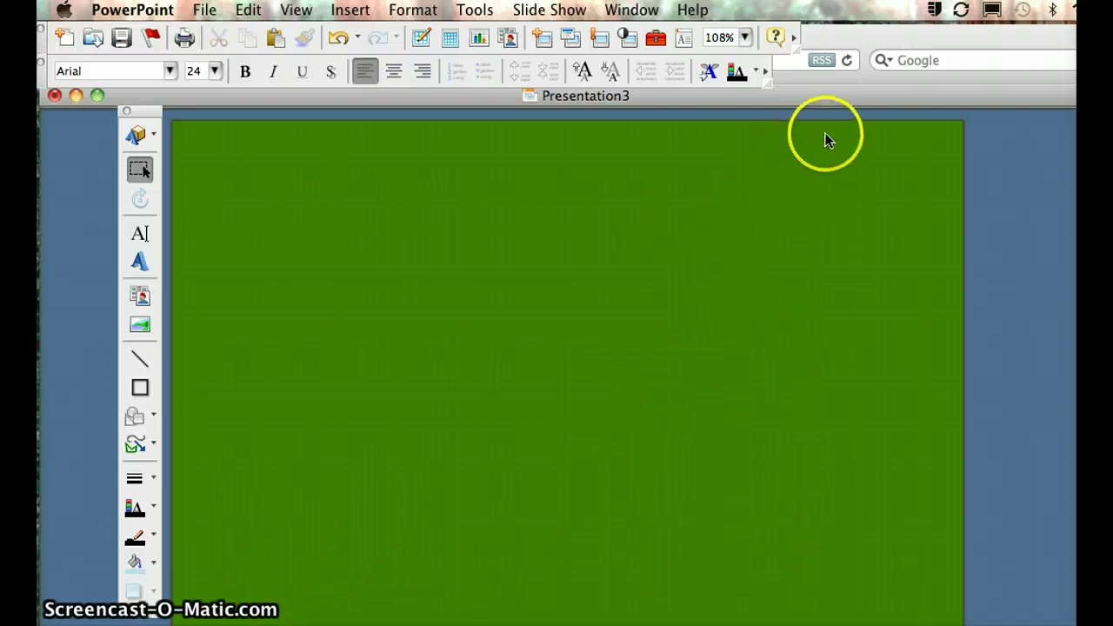
Draw a straight diagonal line across the slide from lower left to upper right and set its weight to 6 pt
click(140, 360)
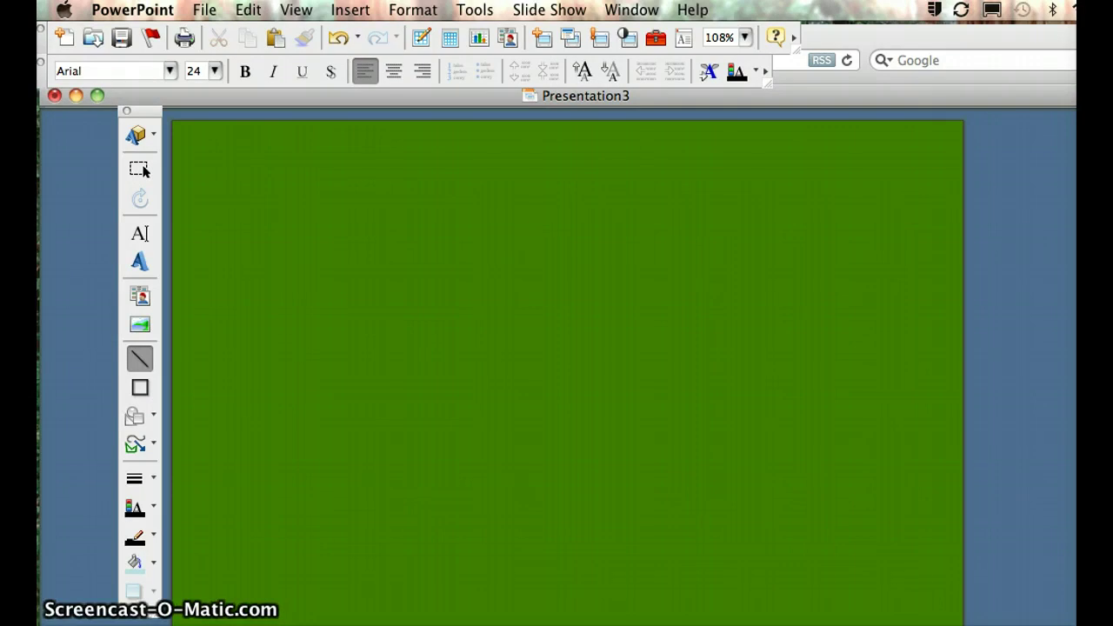
mouse_move(388, 567)
mouse_down()
mouse_move(564, 365)
mouse_move(733, 203)
mouse_move(765, 121)
mouse_up()
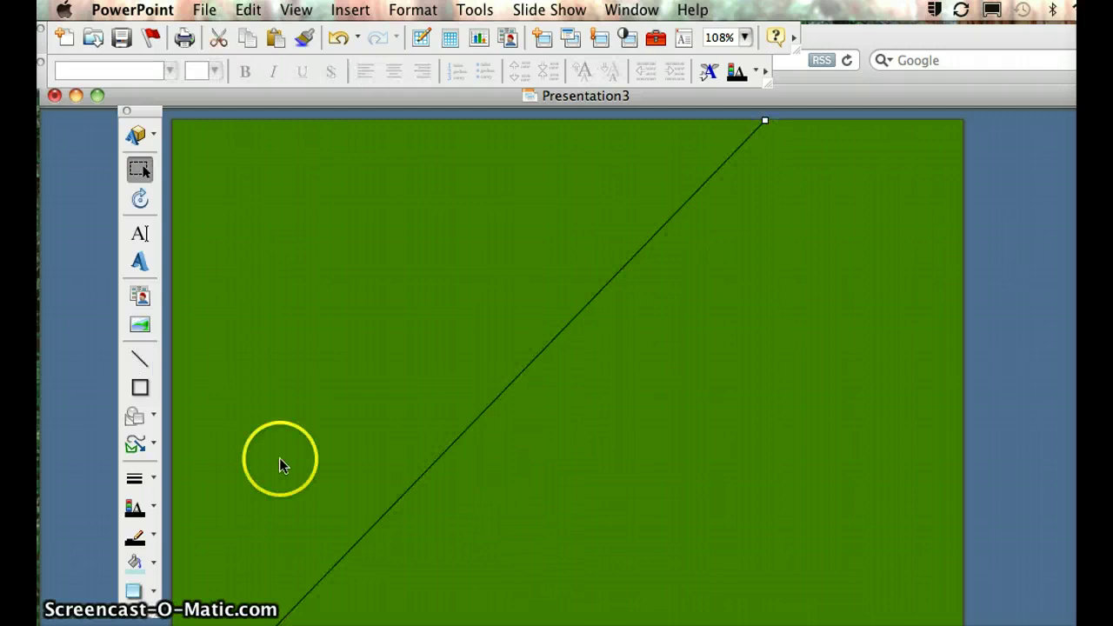
click(150, 483)
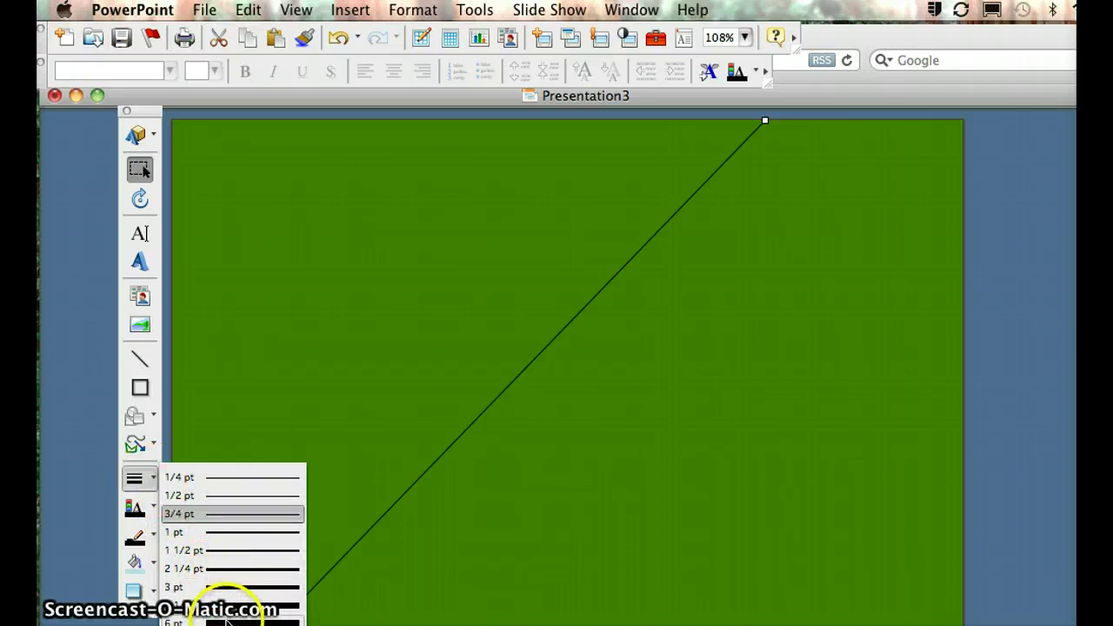
click(231, 617)
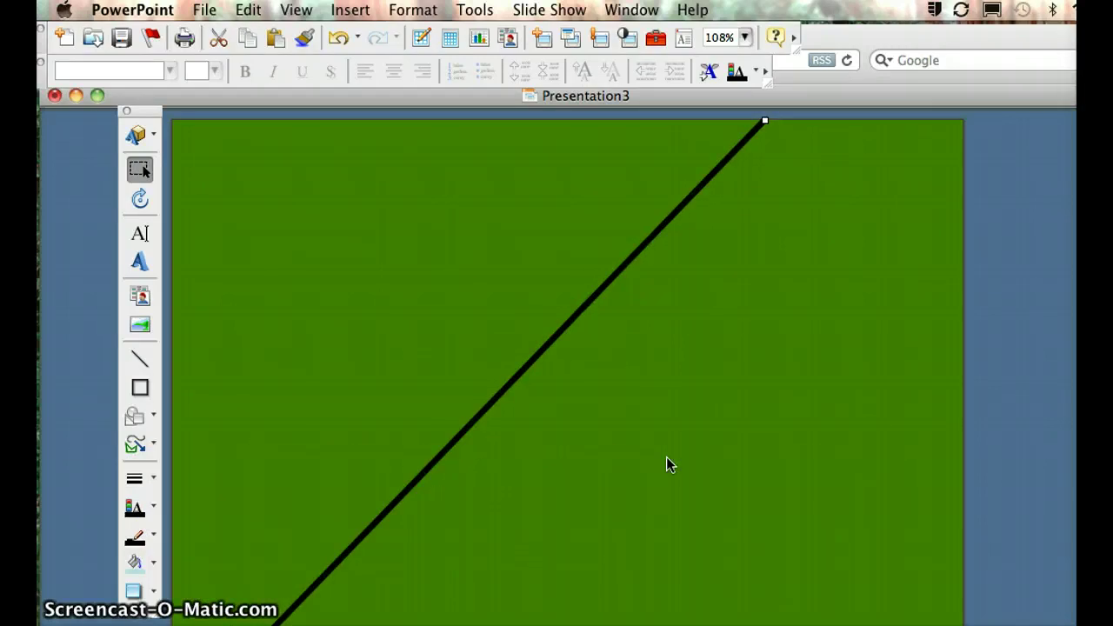
click(707, 439)
click(312, 503)
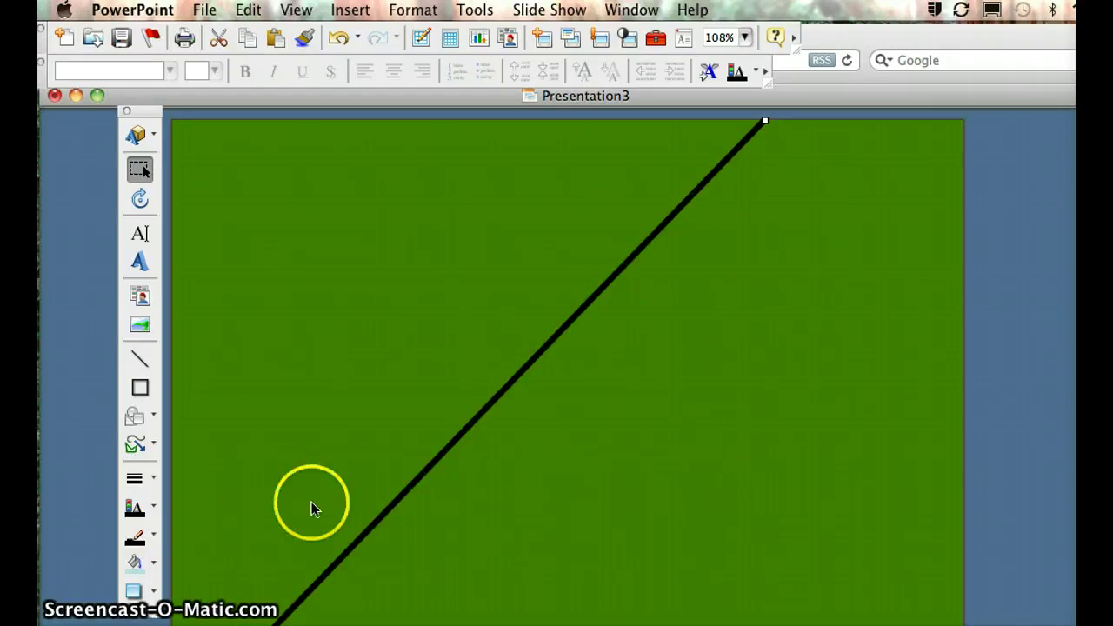
Change the diagonal line's colour to the Mocha brown crayon
click(153, 538)
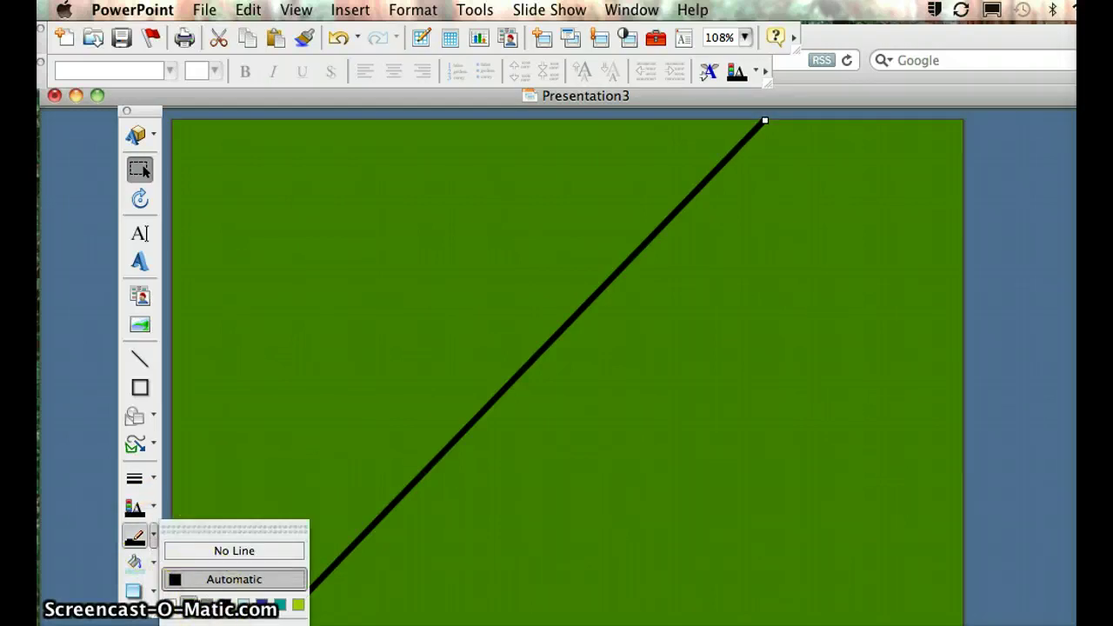
click(233, 624)
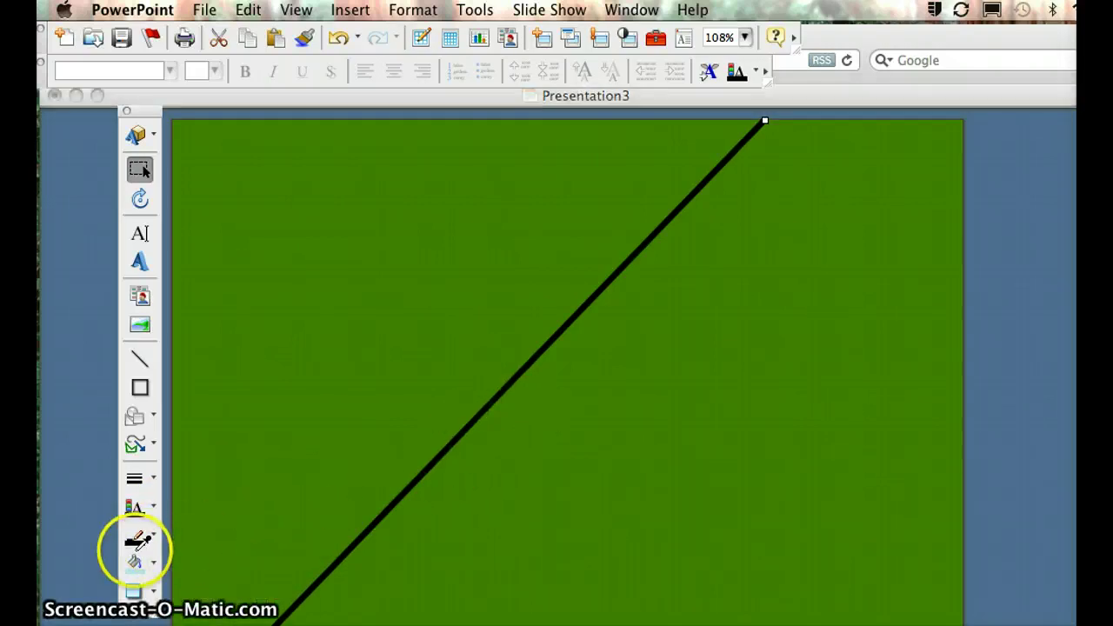
click(137, 539)
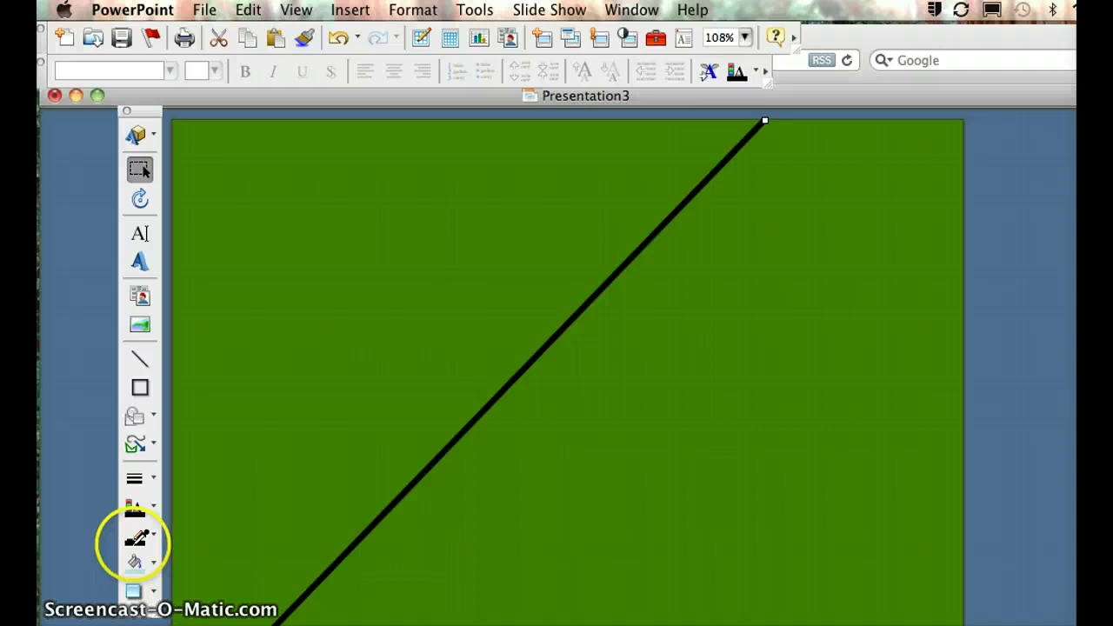
click(153, 536)
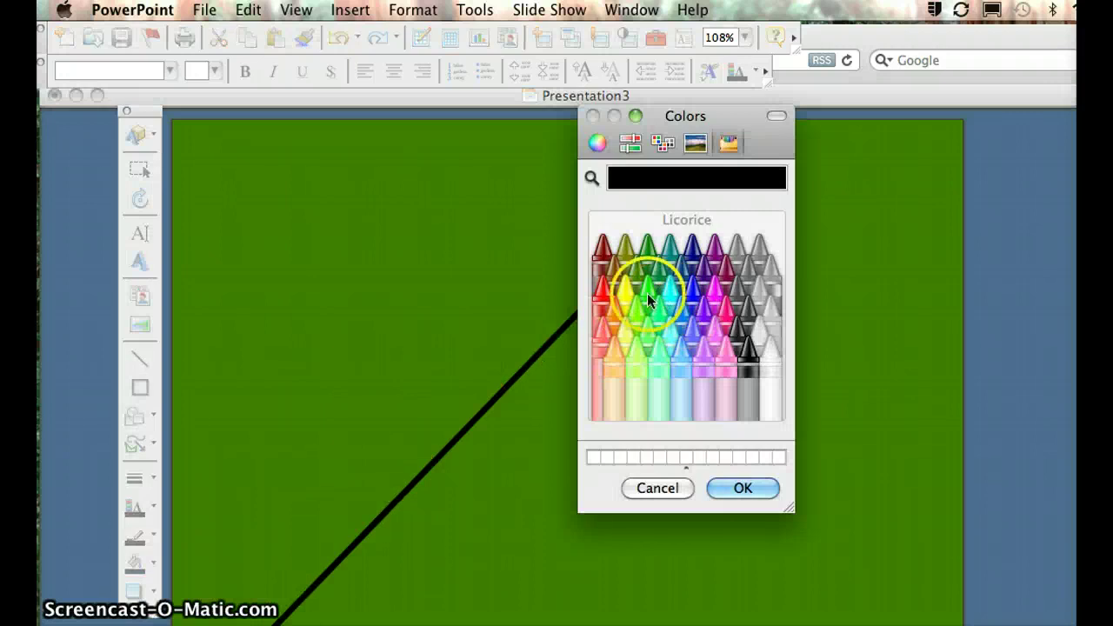
click(616, 267)
click(746, 487)
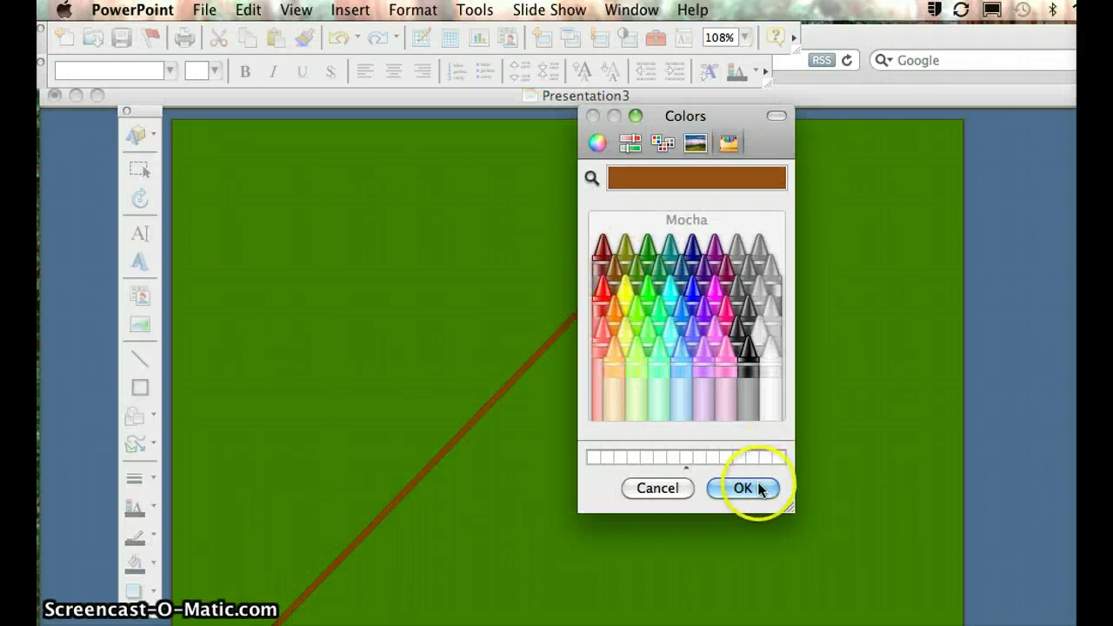
click(557, 516)
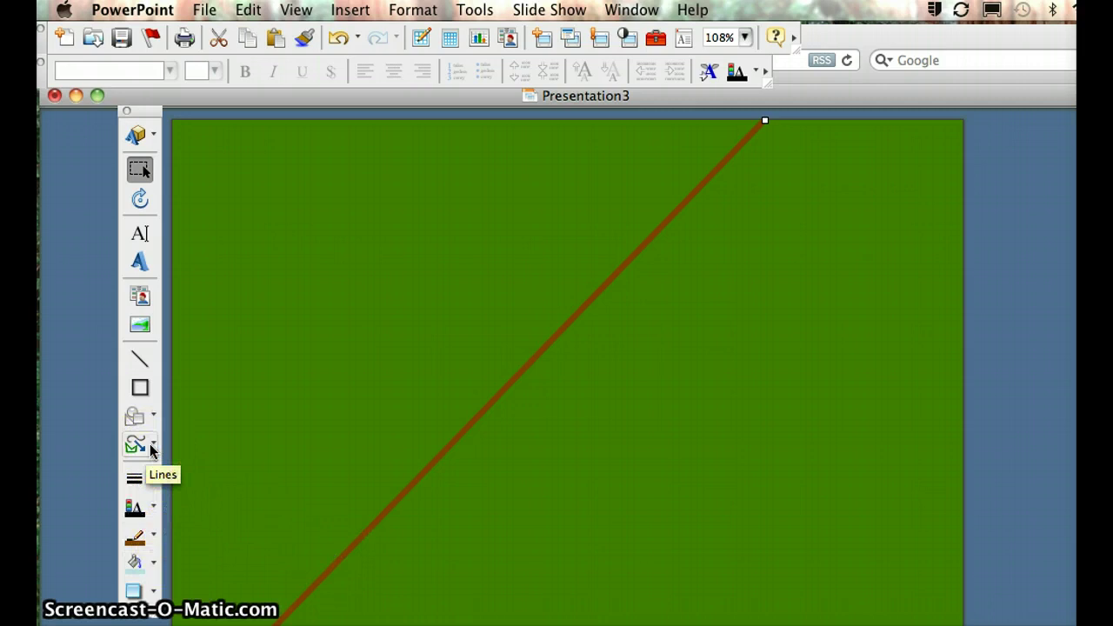
Draw a freehand curve from the slide's lower middle, looping around the left side and ending at the right edge
mouse_move(150, 448)
mouse_down()
mouse_move(199, 459)
mouse_move(229, 487)
mouse_up()
drag(466, 559, 567, 625)
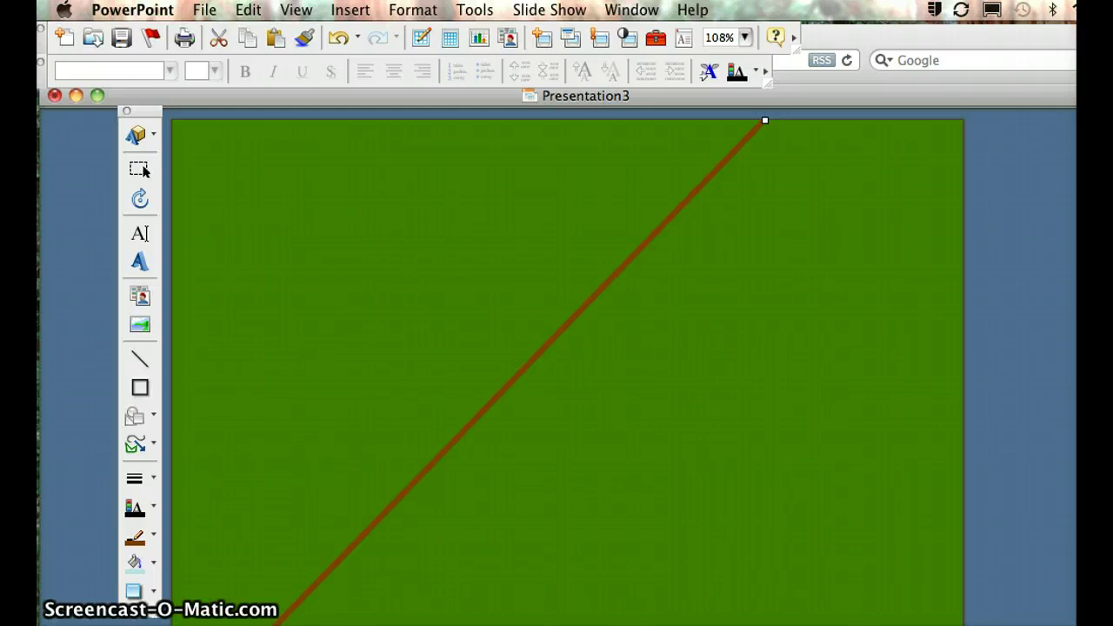
mouse_move(466, 625)
mouse_down()
mouse_move(460, 567)
mouse_move(321, 443)
mouse_move(300, 345)
mouse_move(348, 255)
mouse_move(519, 197)
mouse_move(832, 164)
mouse_move(960, 169)
mouse_up()
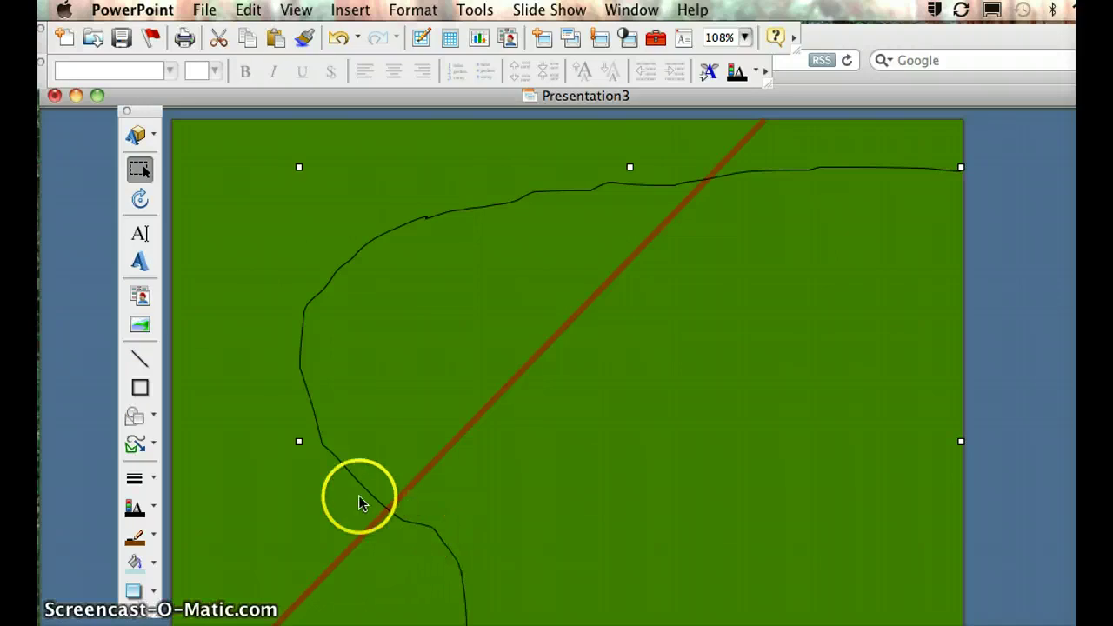
Add a teal-filled rectangle labelled "park" on the lower part of the slide, just right of the freehand curve's lower end
click(141, 389)
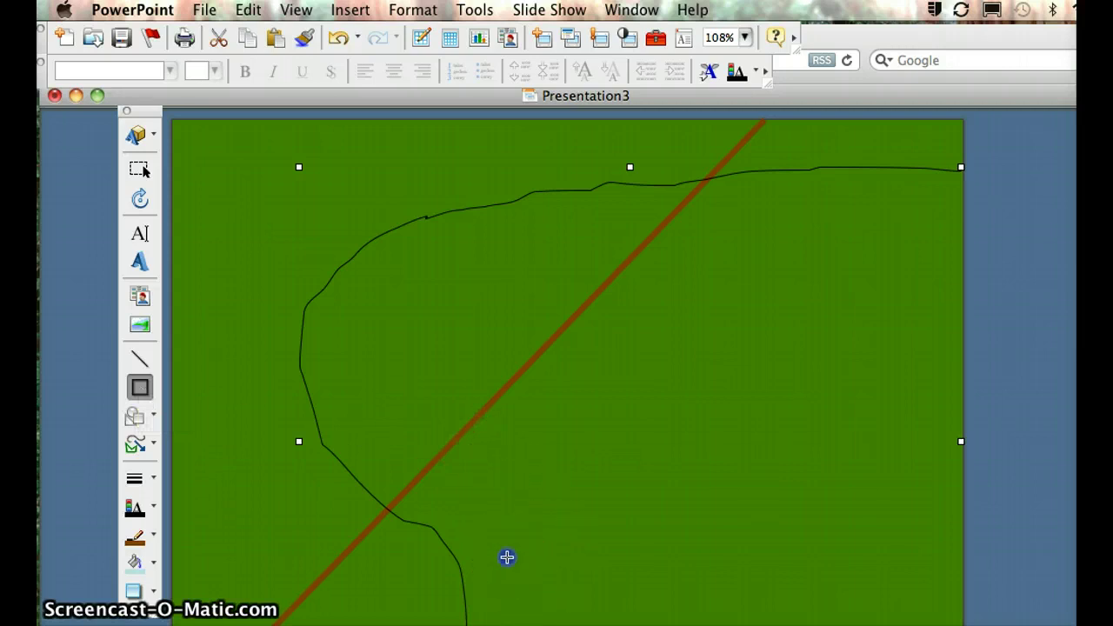
drag(550, 582, 610, 613)
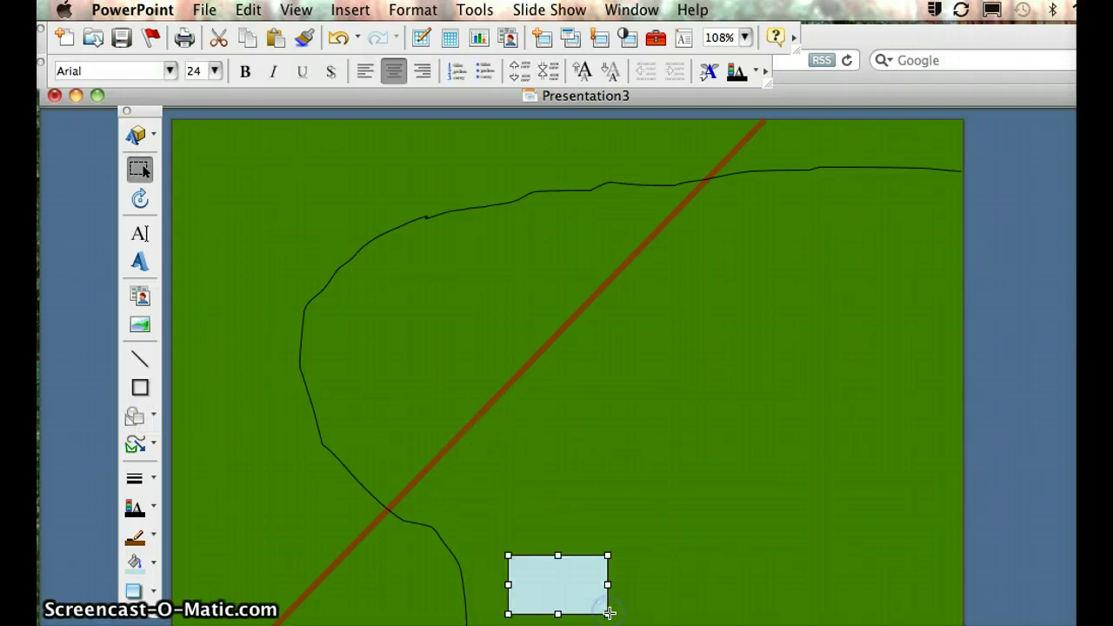
click(524, 580)
text(par)
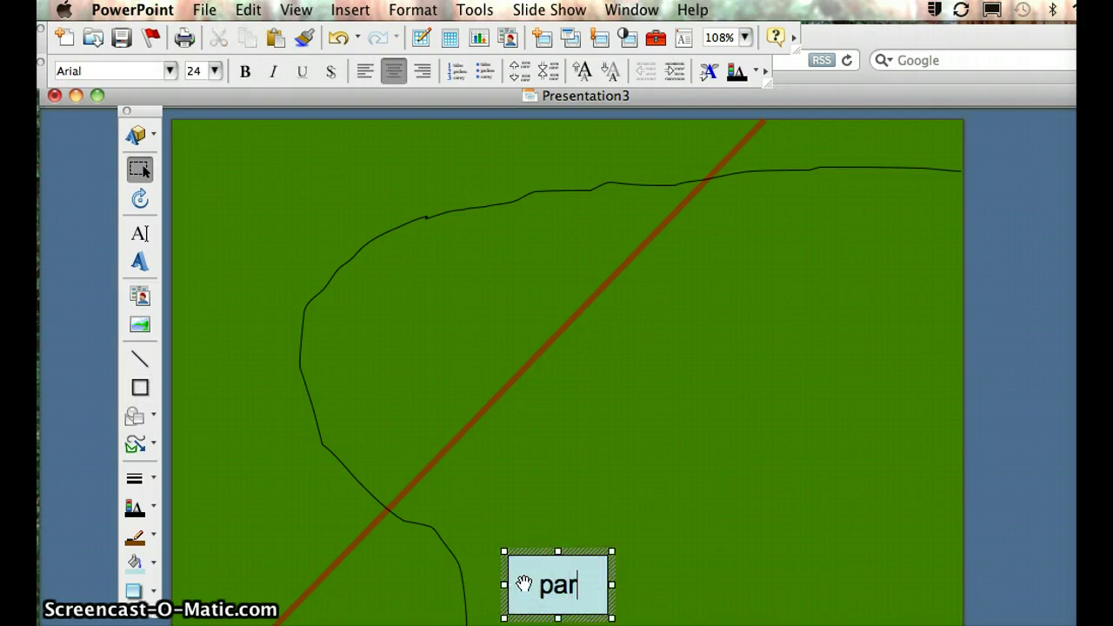
text(k)
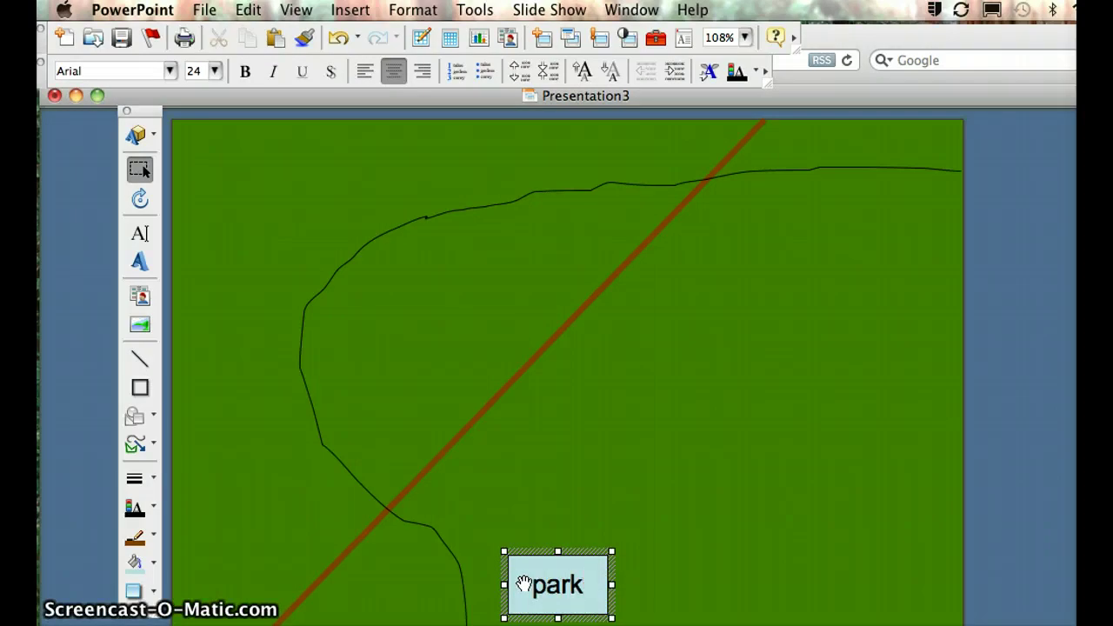
click(154, 563)
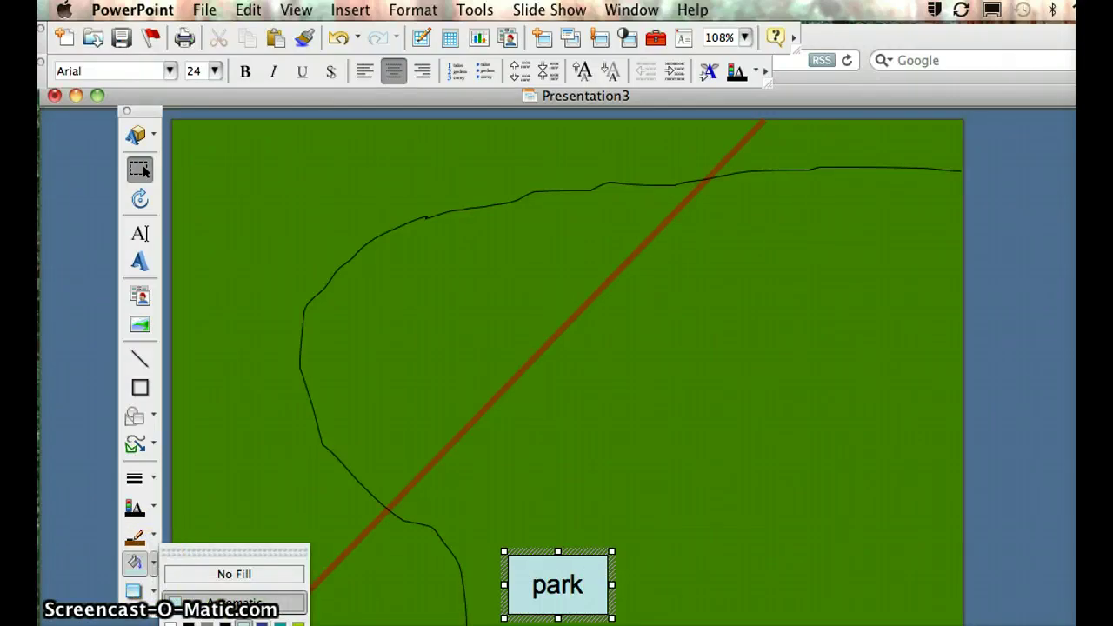
click(280, 624)
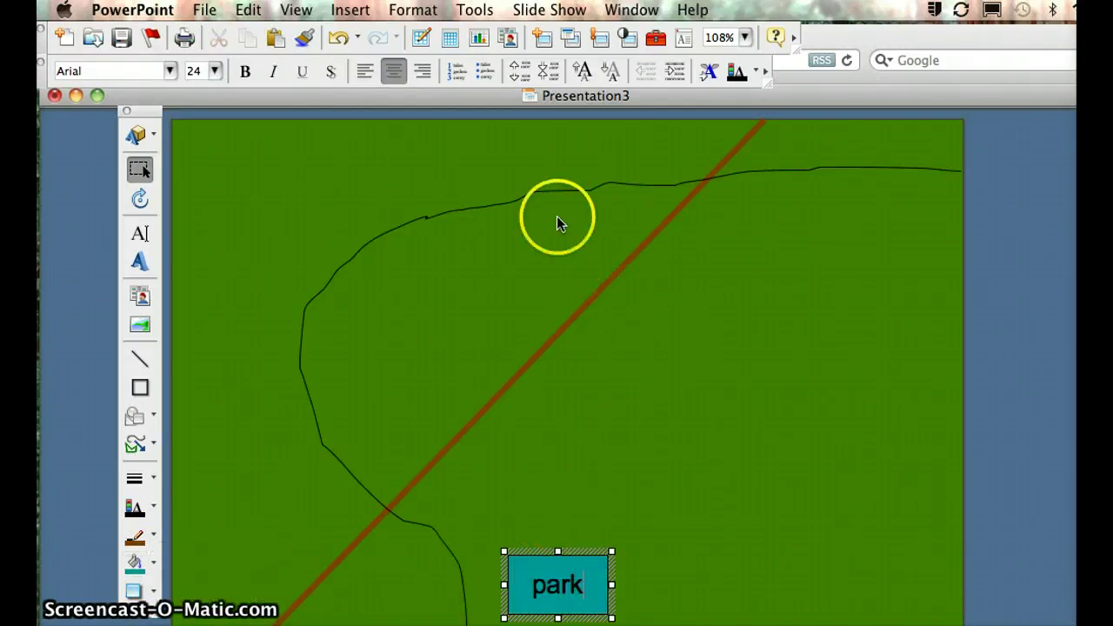
Draw a small rectangle in the slide's upper right corner, above the curve's end, and label it "home"
click(143, 389)
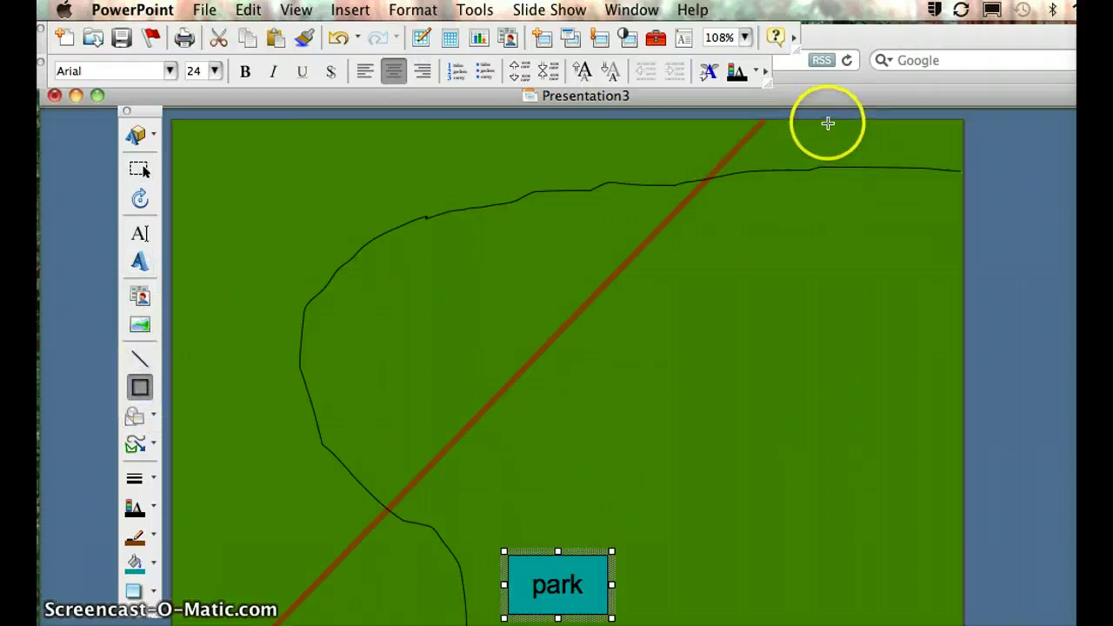
drag(828, 123, 933, 155)
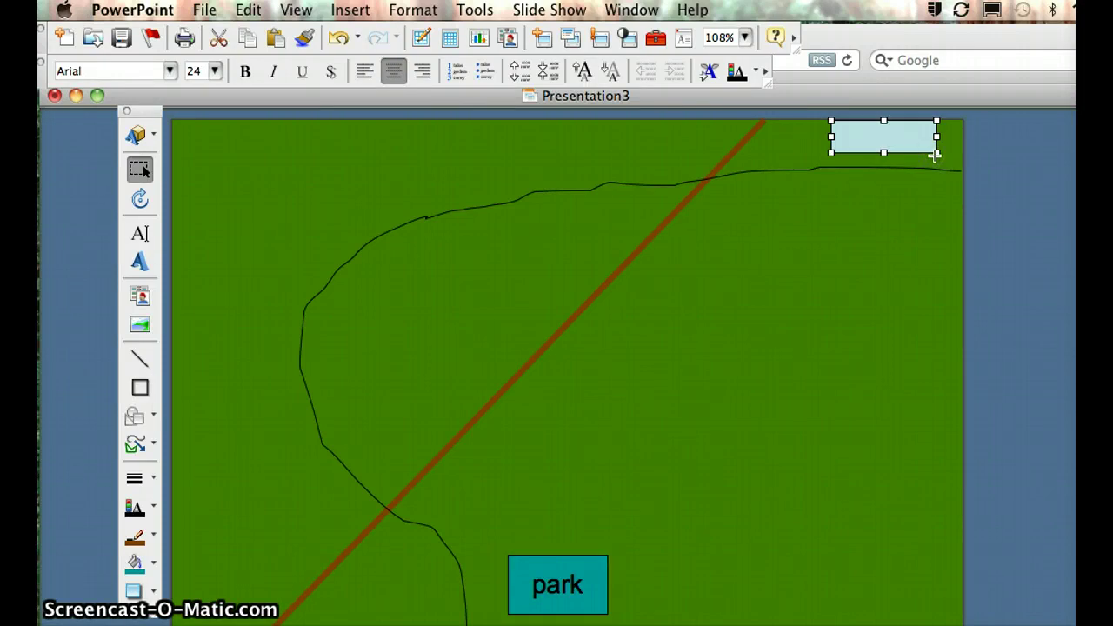
text(home)
click(721, 470)
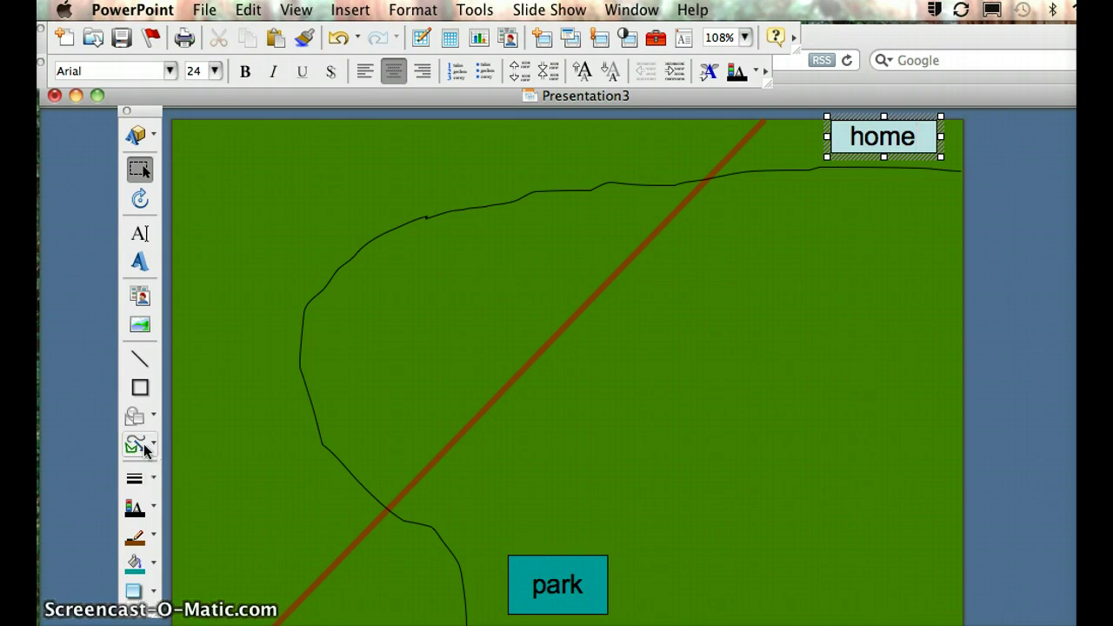
Draw a short freehand arc between the long curve and the diagonal line above their lower crossing, and colour it dark blue
mouse_move(154, 448)
mouse_down()
mouse_move(250, 480)
mouse_move(232, 492)
mouse_up()
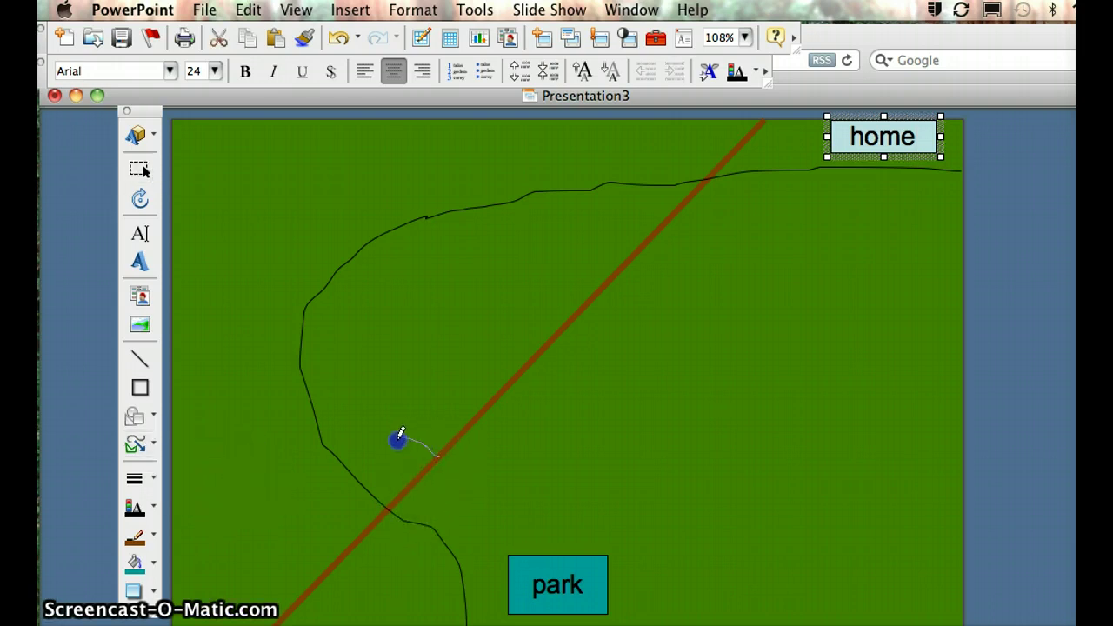
drag(346, 447, 335, 452)
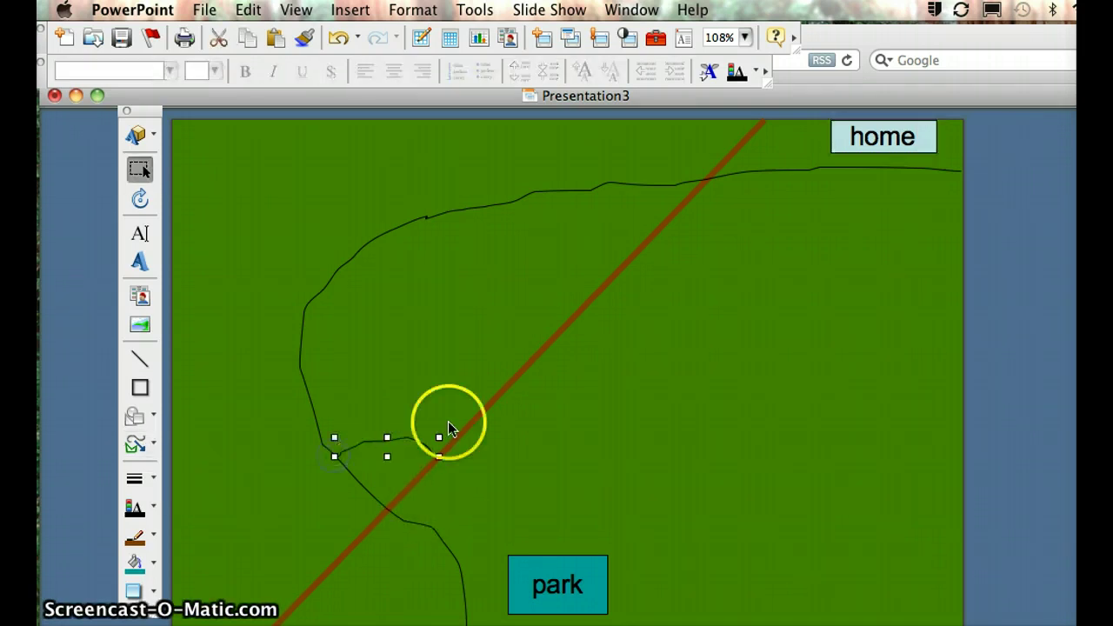
click(137, 539)
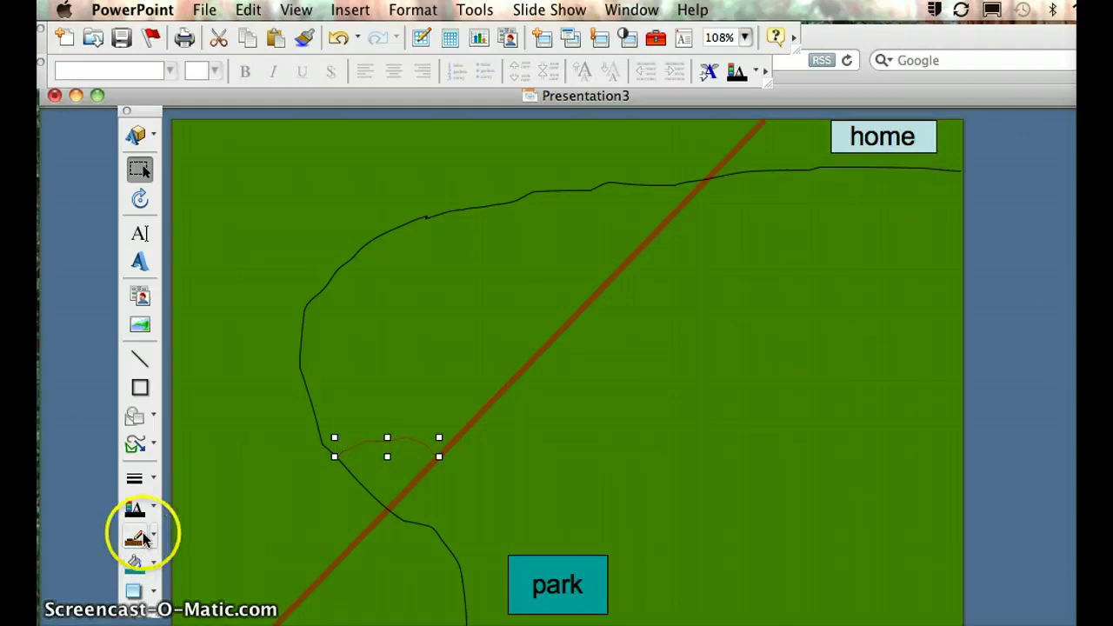
click(153, 537)
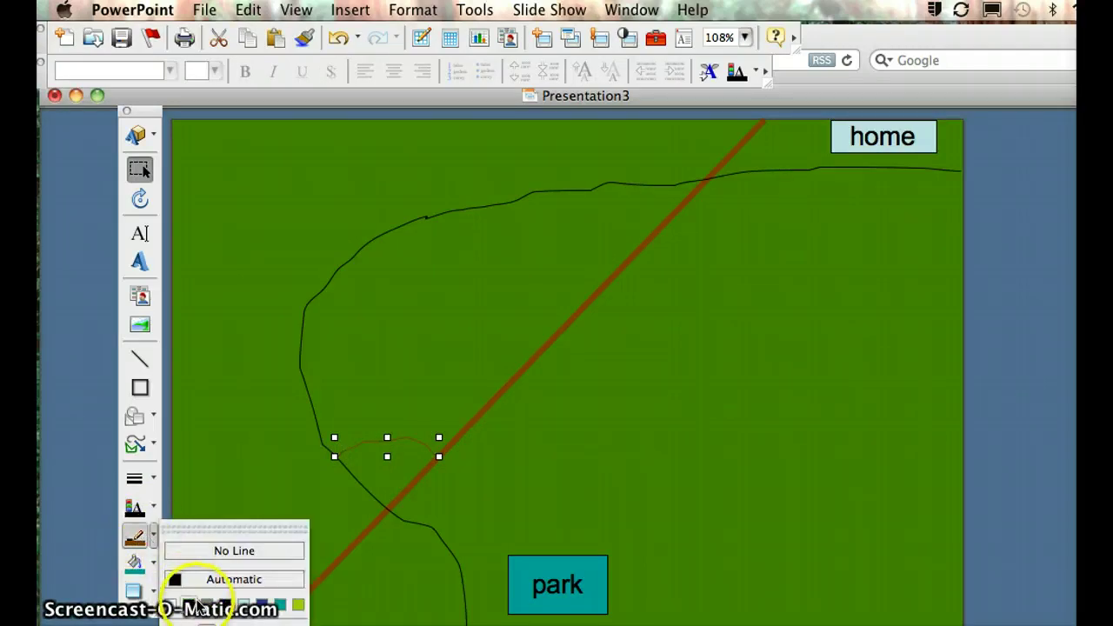
click(263, 605)
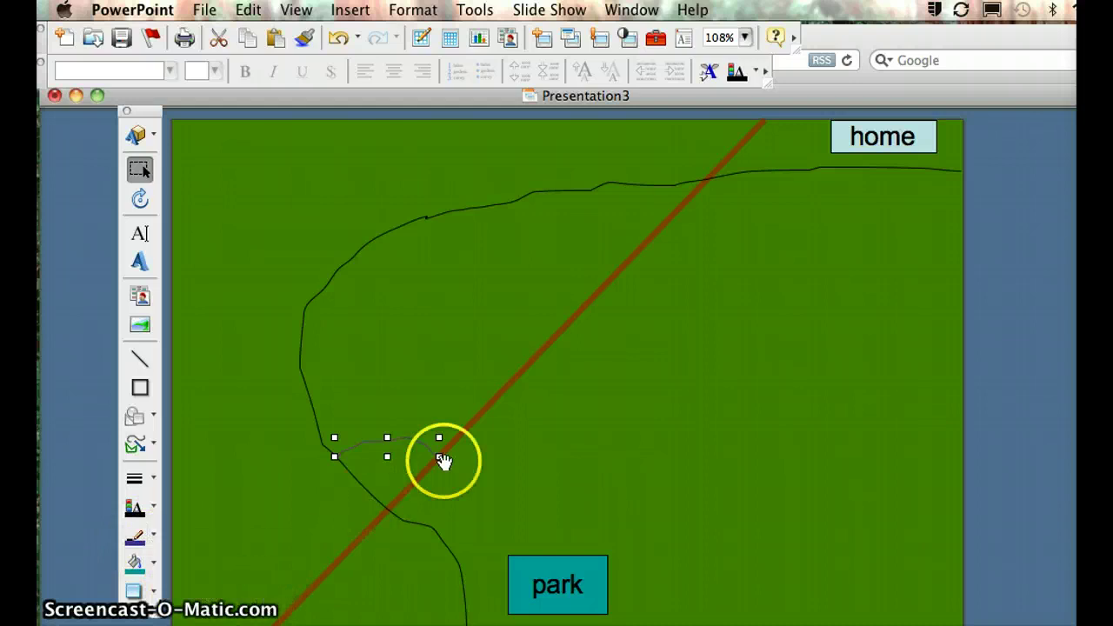
Draw a short freehand line from the upper end of the diagonal line to the "home" box
click(145, 449)
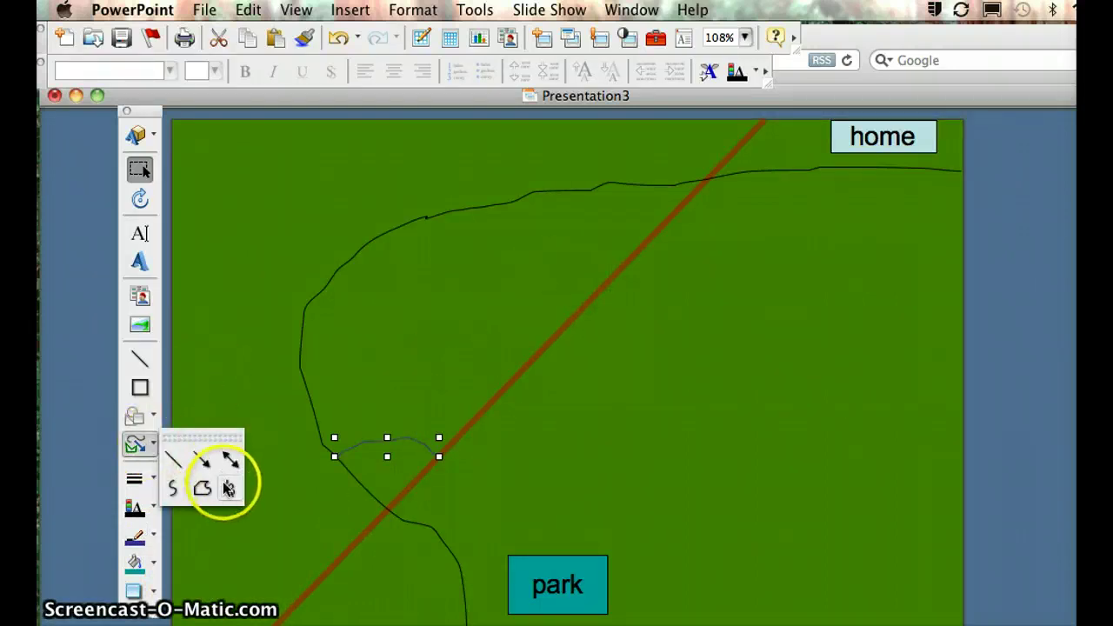
click(228, 486)
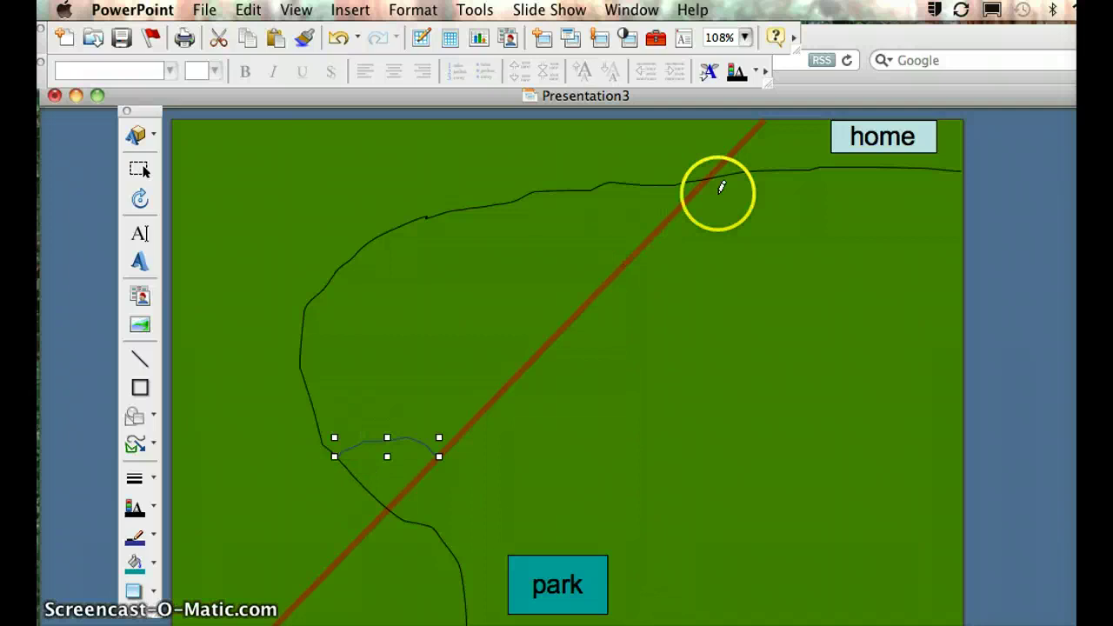
drag(749, 140, 769, 142)
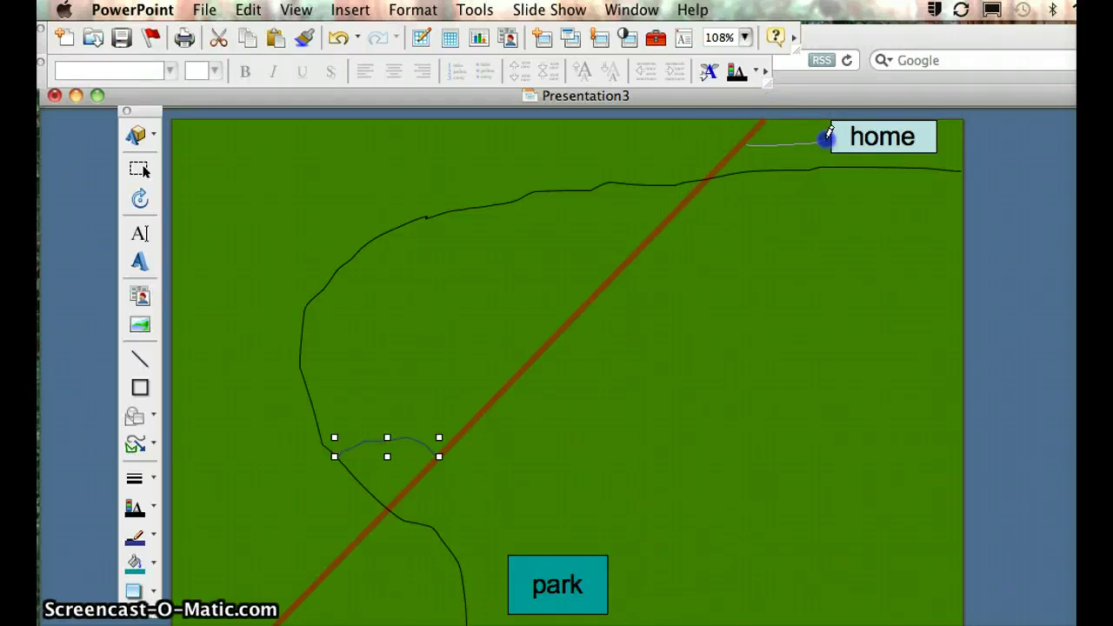
drag(826, 137, 826, 142)
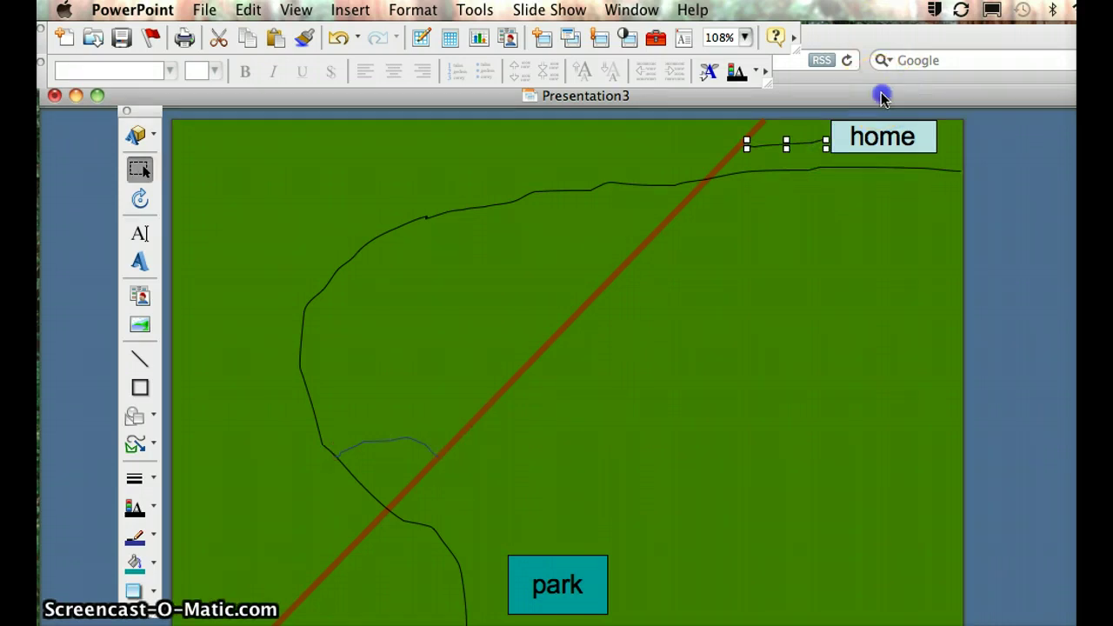
Switch the presentation to Normal view, narrow the outline pane beside the slide, and reposition the presentation window
drag(881, 97, 968, 34)
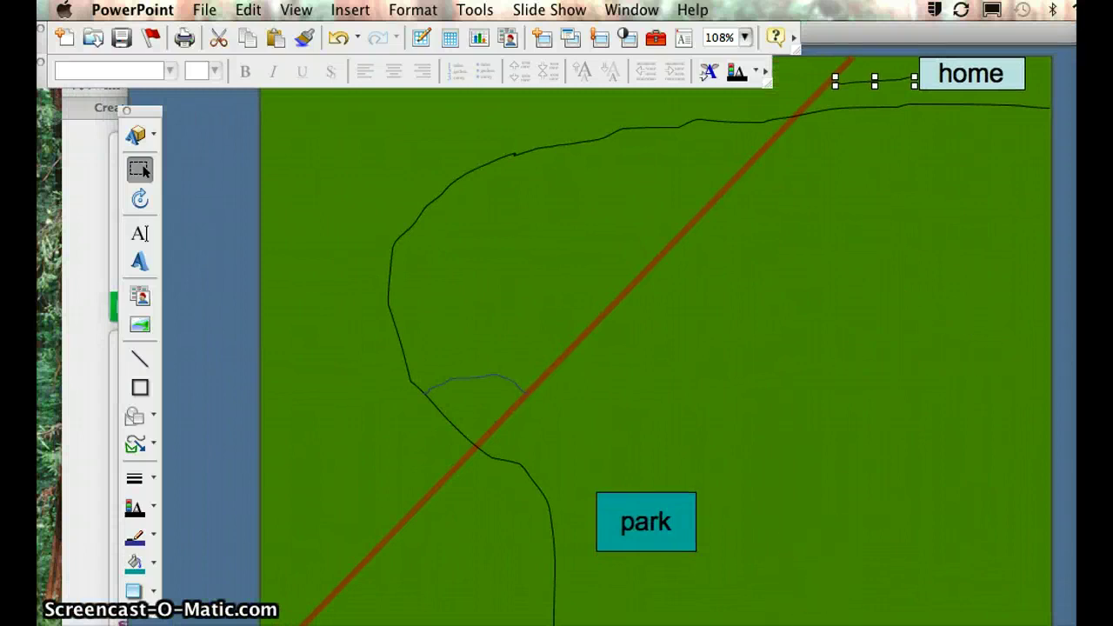
click(796, 619)
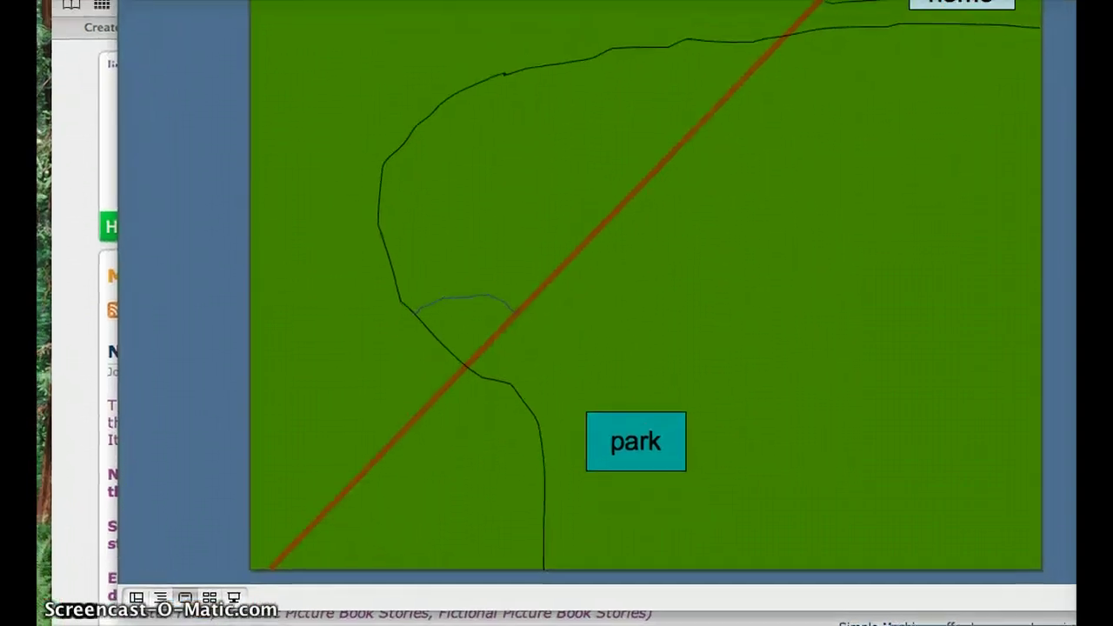
click(135, 613)
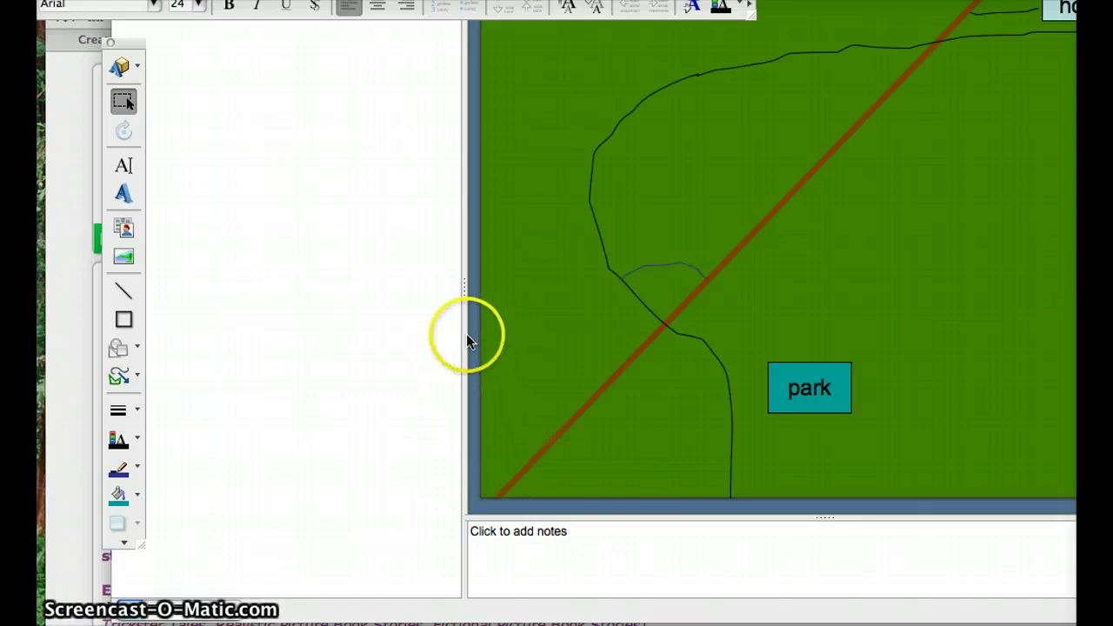
drag(463, 327, 306, 338)
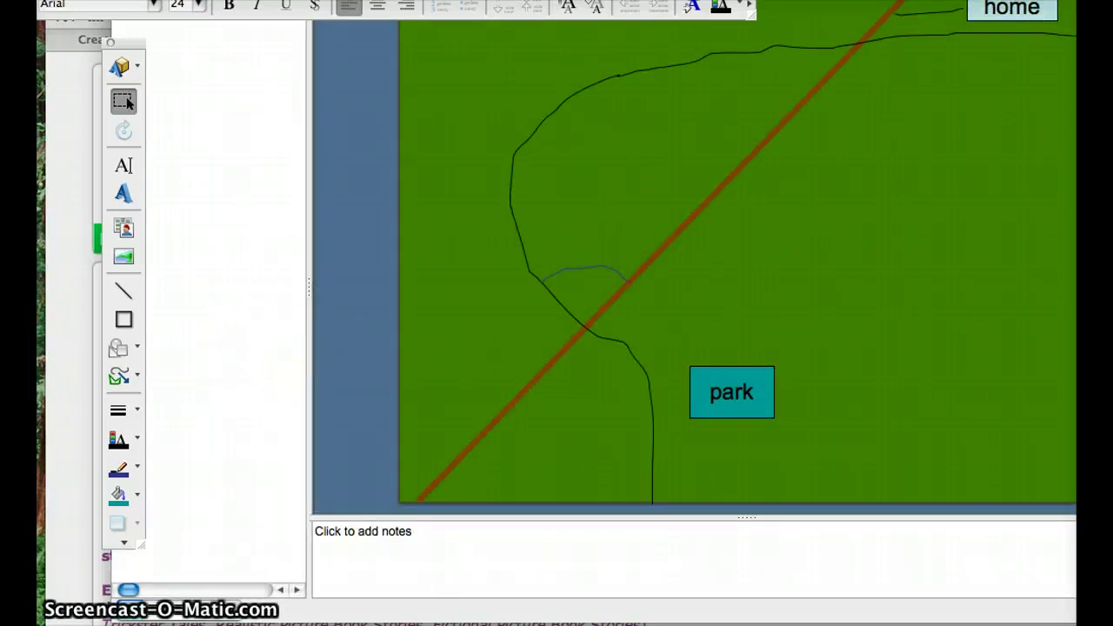
drag(959, 0, 1014, 36)
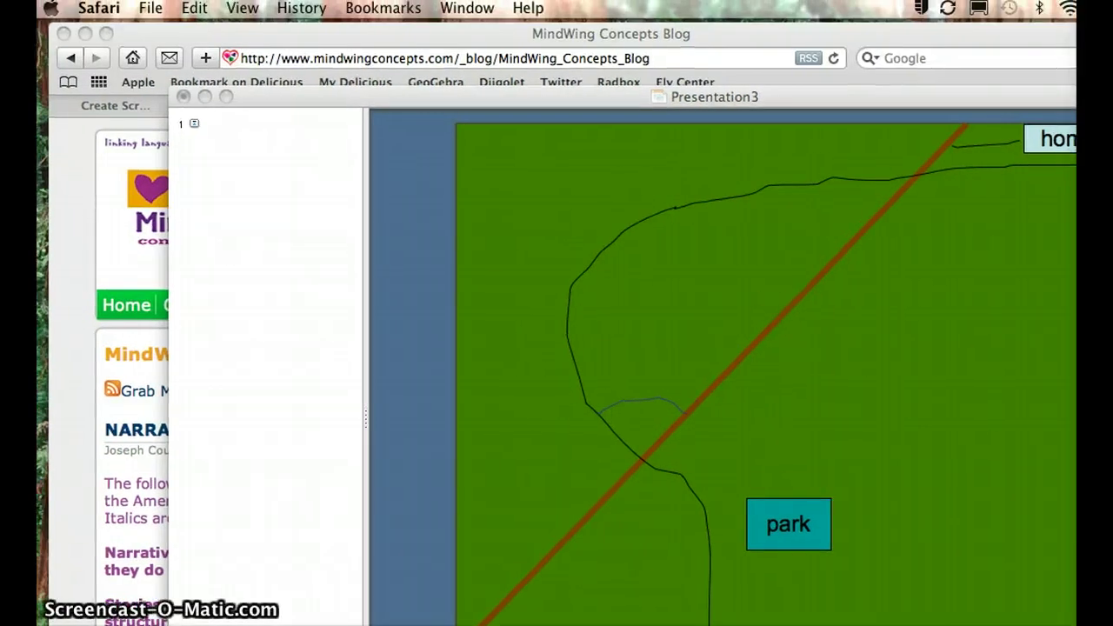
key(super+Tab)
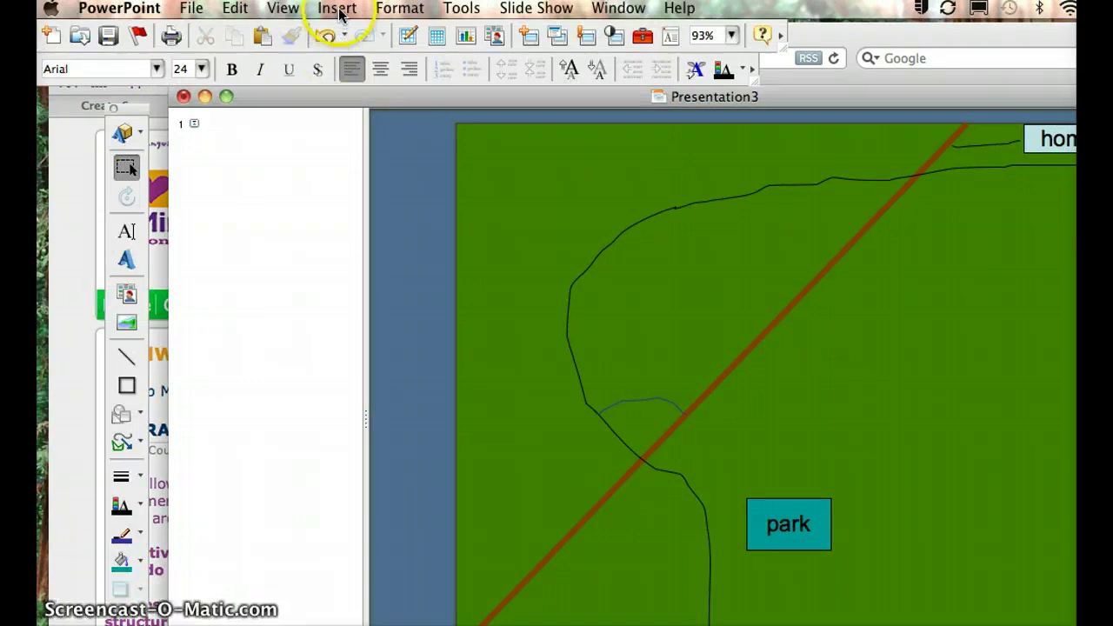
Duplicate the map slide three times
click(337, 11)
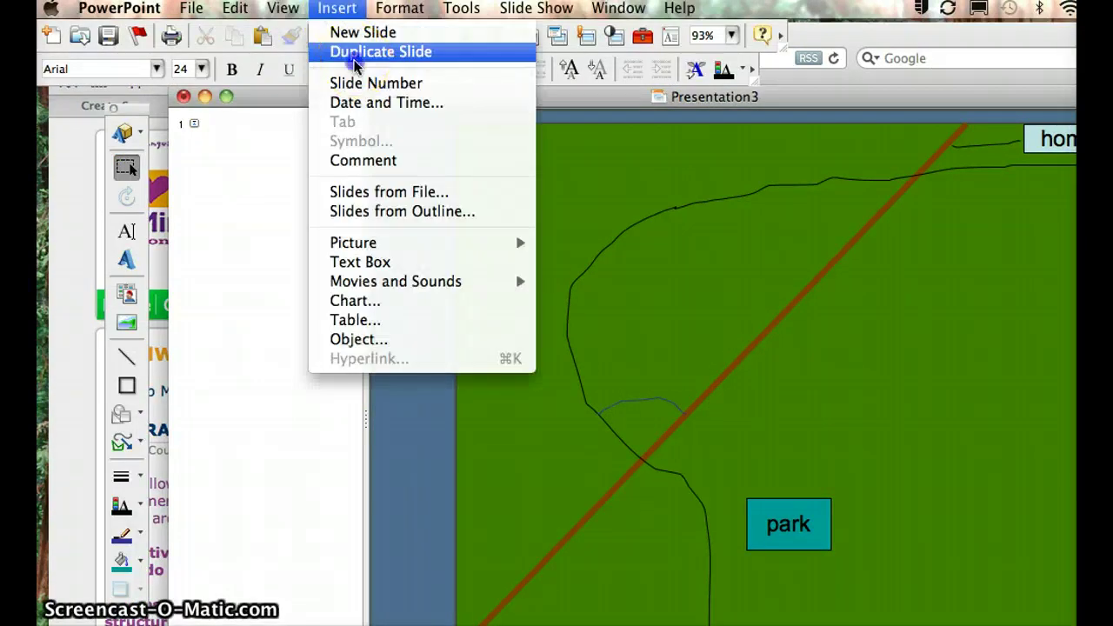
click(355, 64)
click(292, 218)
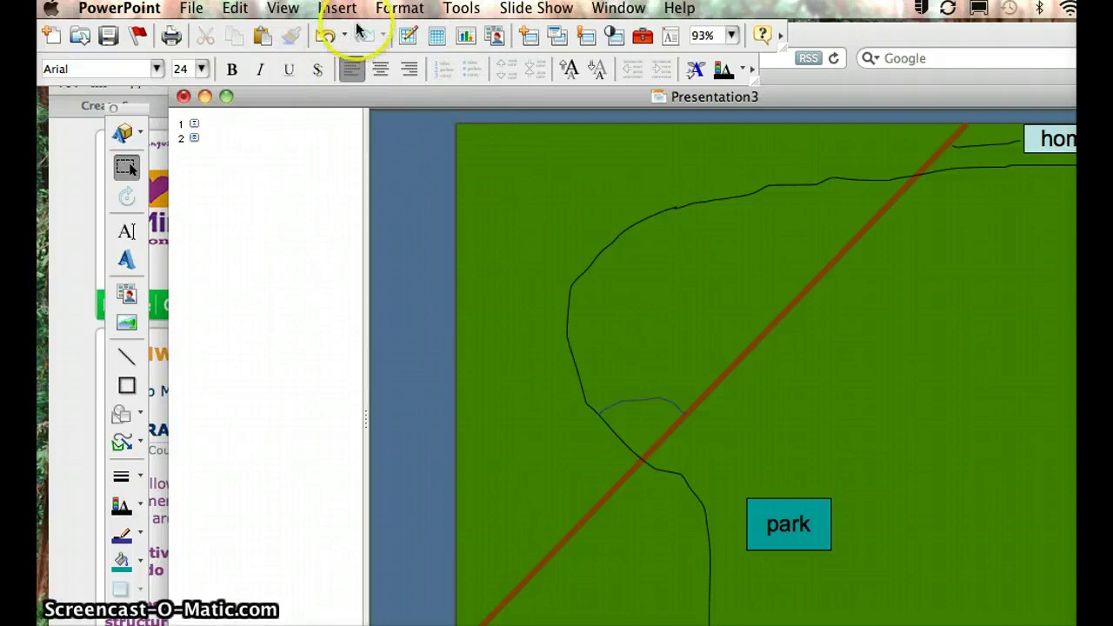
click(352, 10)
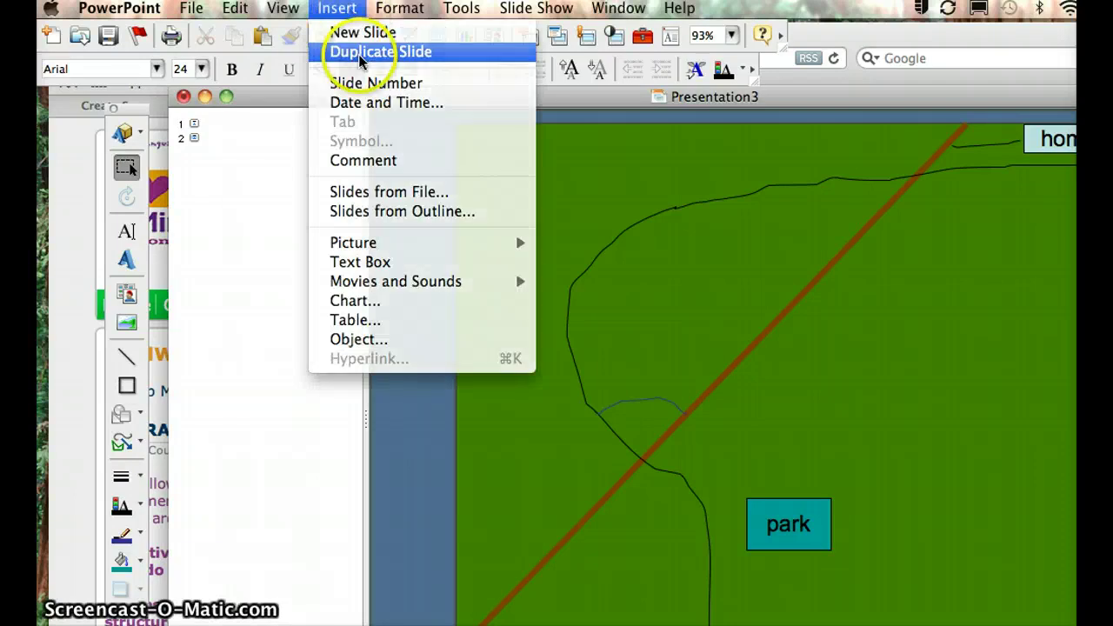
click(360, 52)
click(350, 8)
click(351, 57)
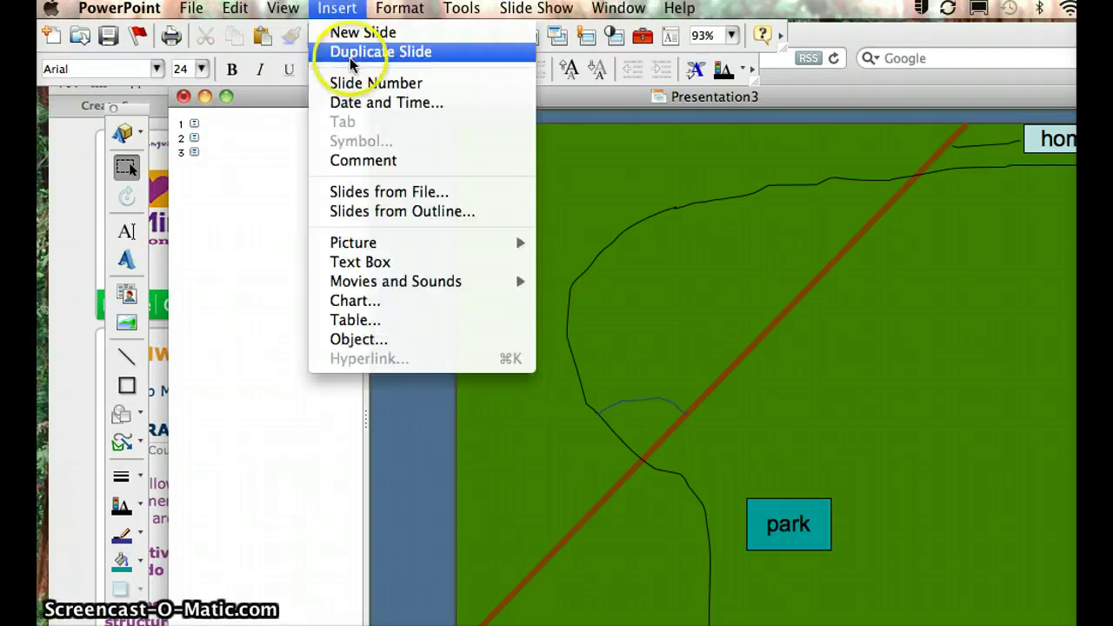
On slide 1, add a text box beside the "park" box reading "The kids started at the park"
click(195, 123)
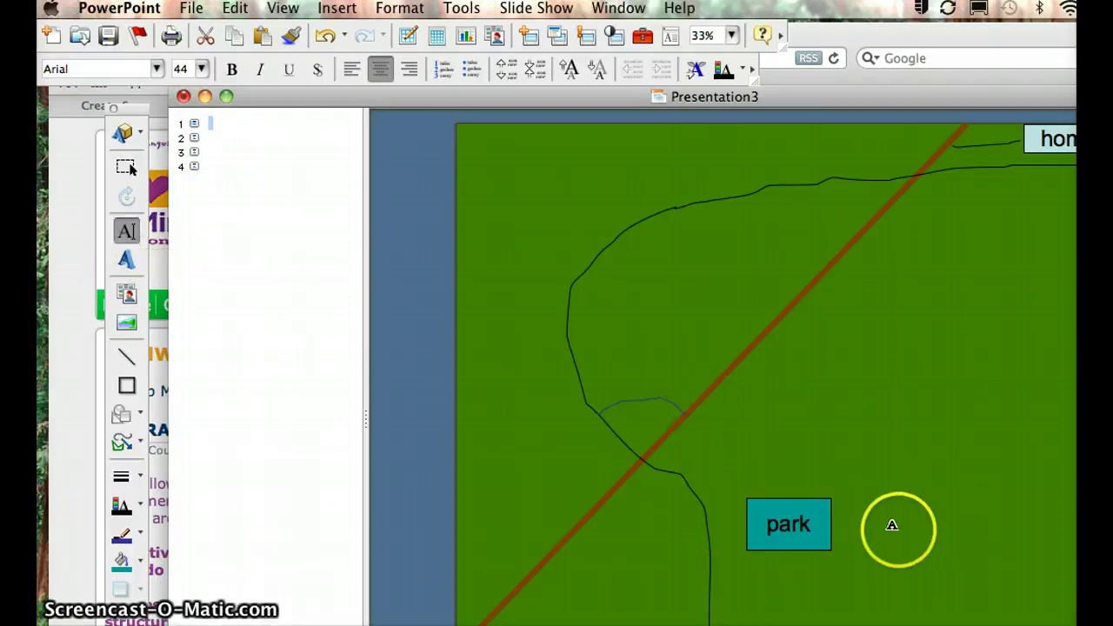
click(872, 532)
text(The)
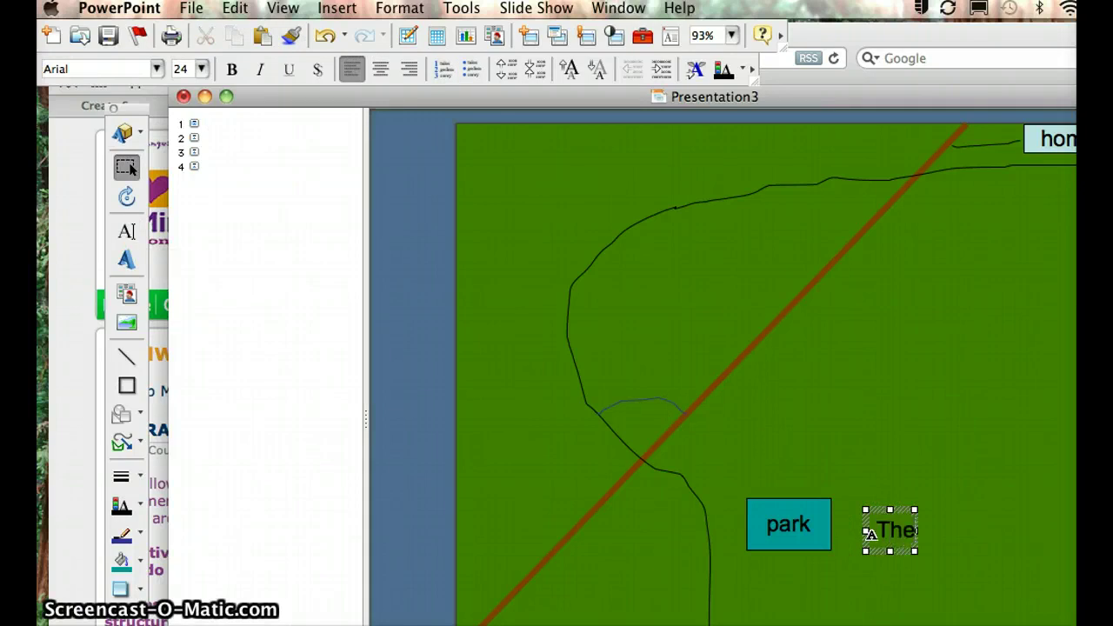
text( kids st)
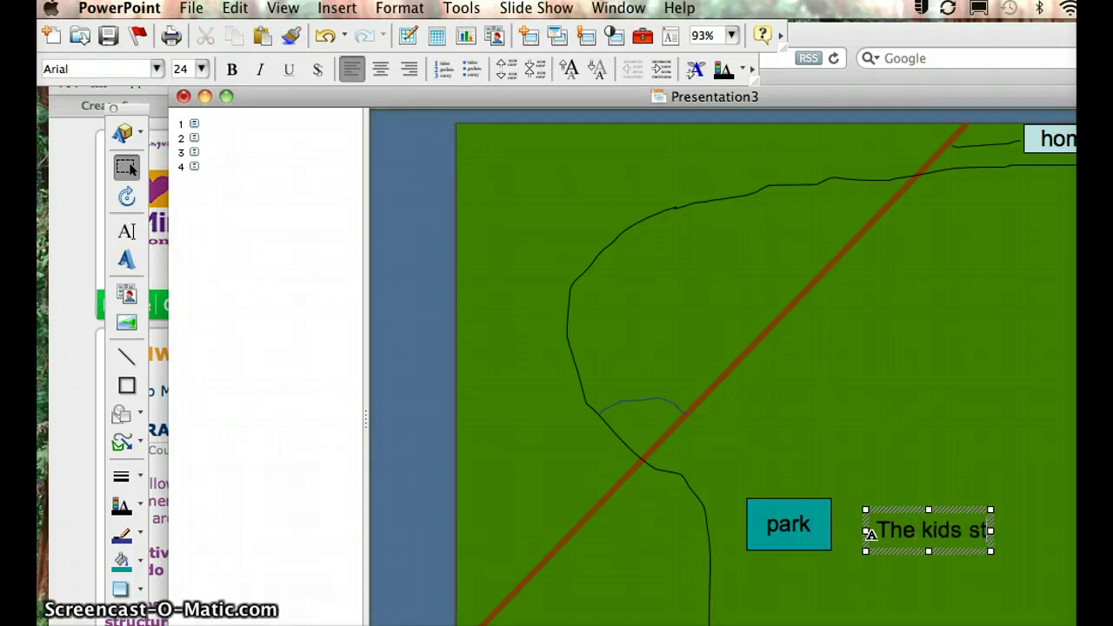
text(arted at)
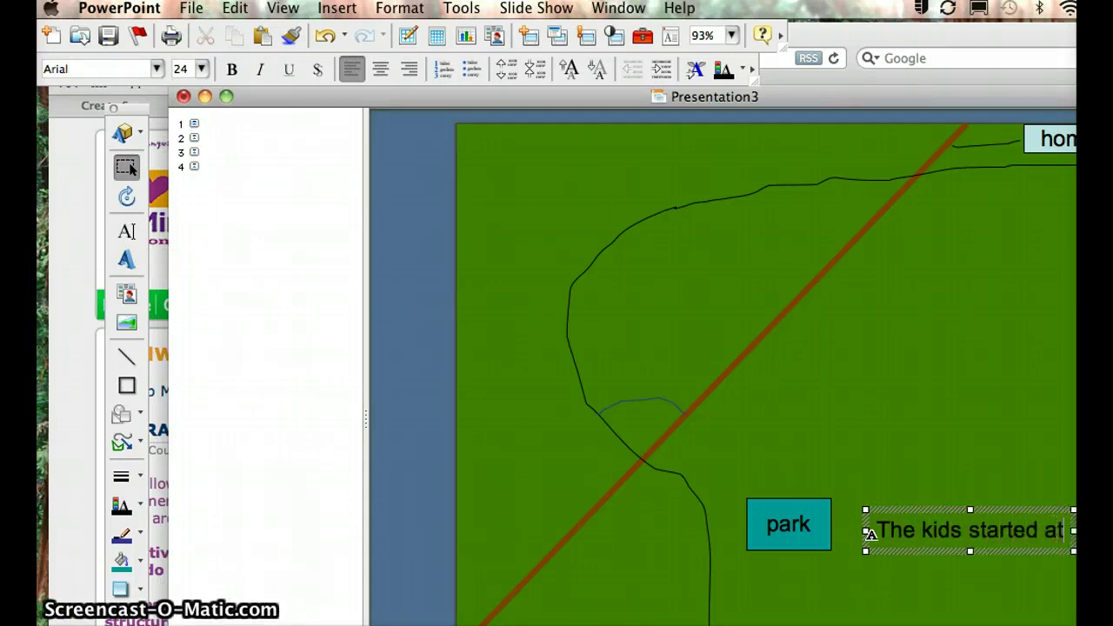
text( the park)
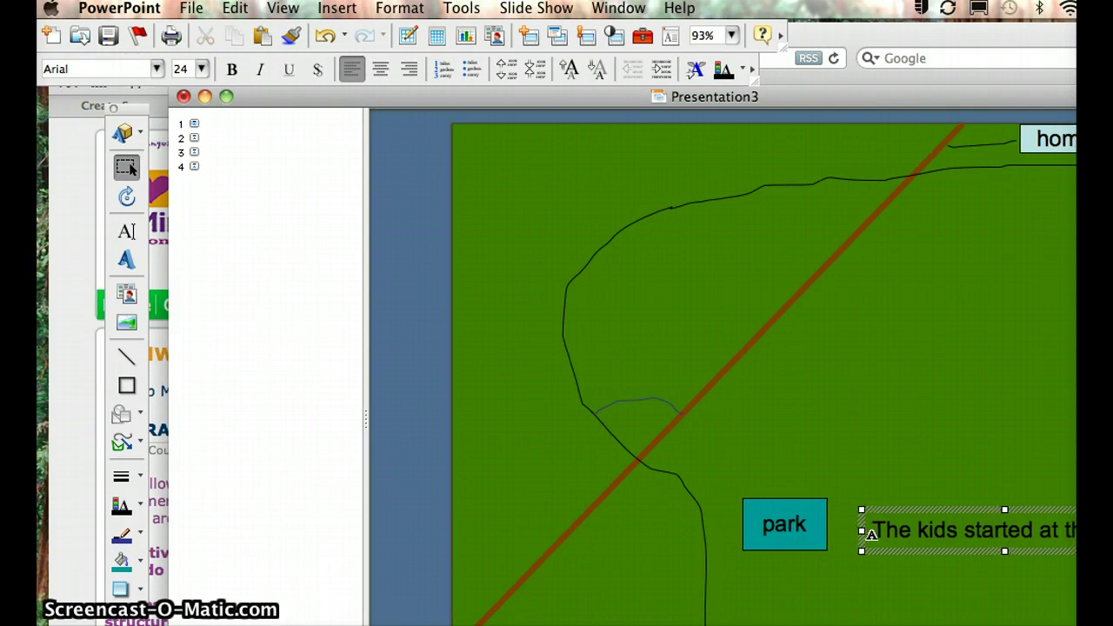
click(940, 547)
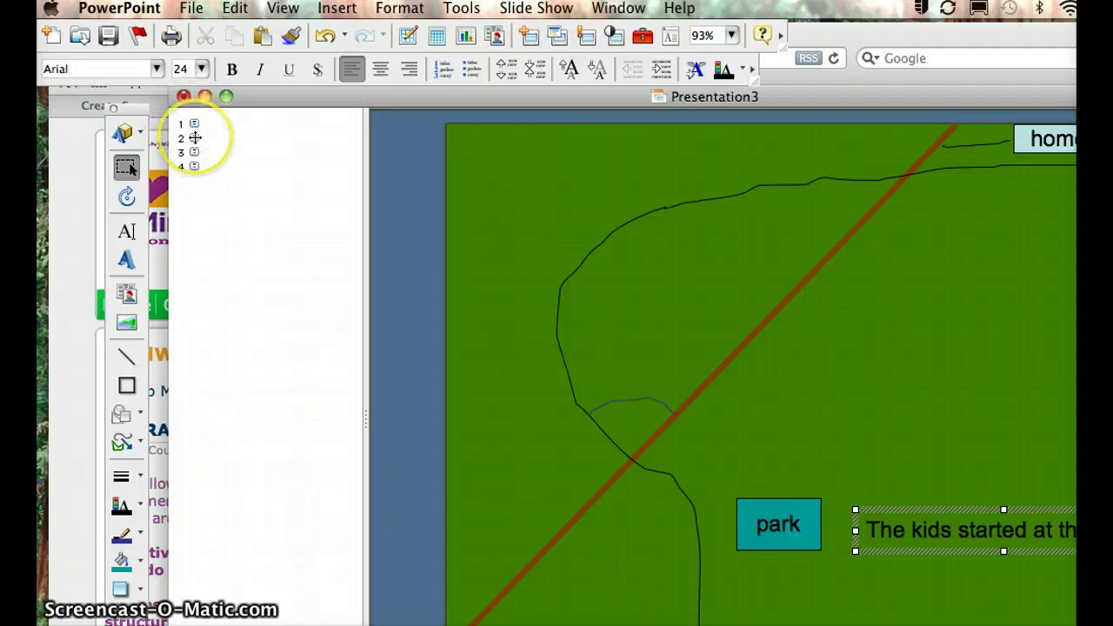
On slide 2, add a text box inside the curved path beginning "At first they were having fun on the tracks but"
click(195, 138)
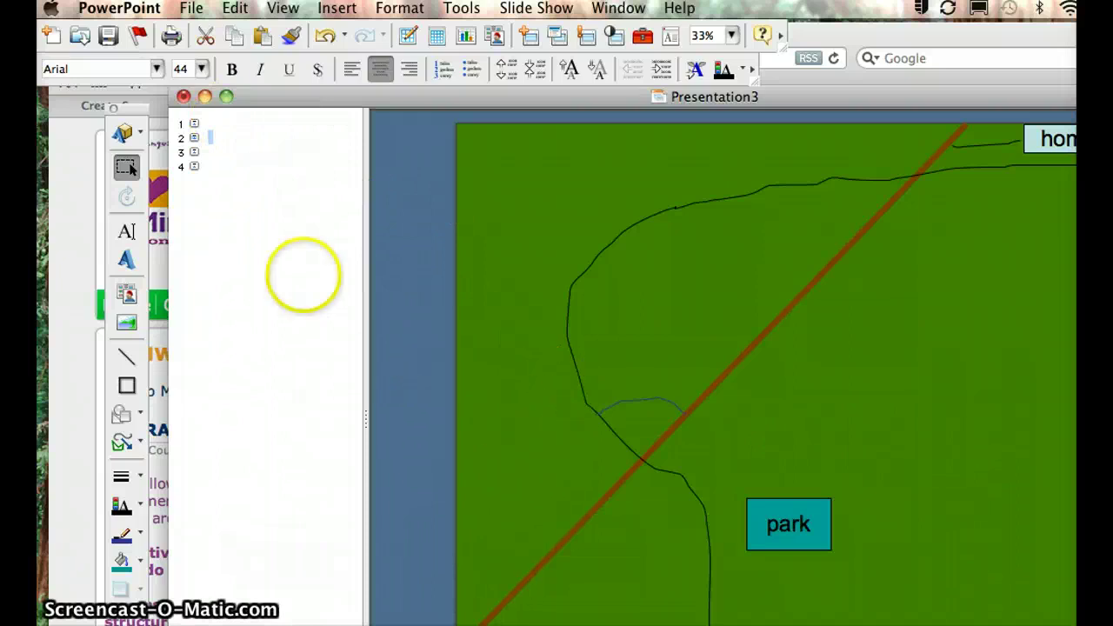
click(124, 231)
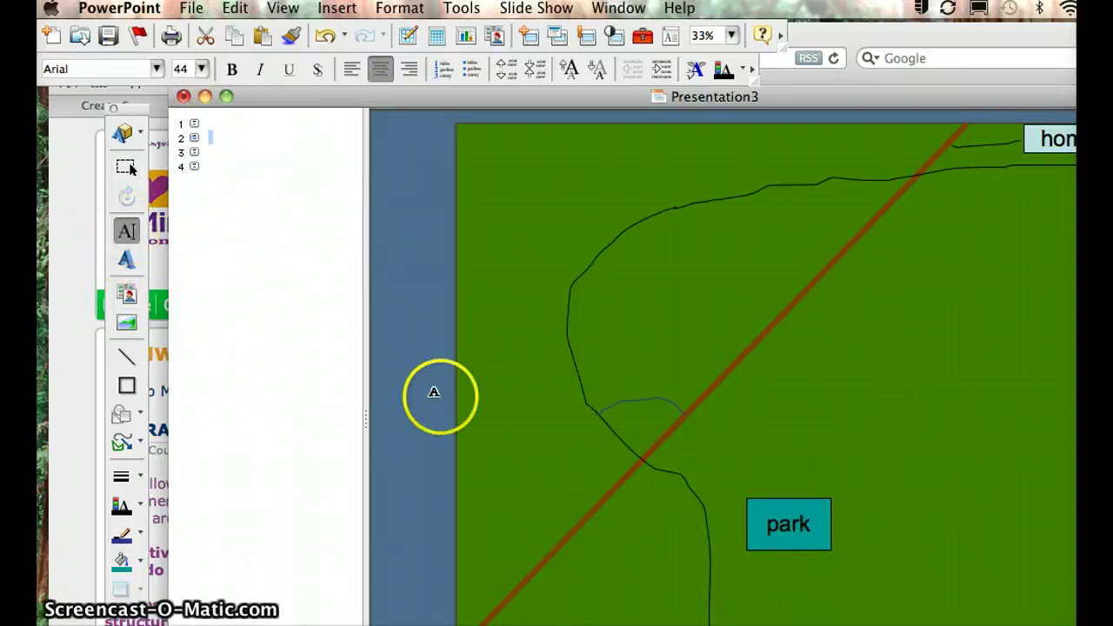
click(604, 343)
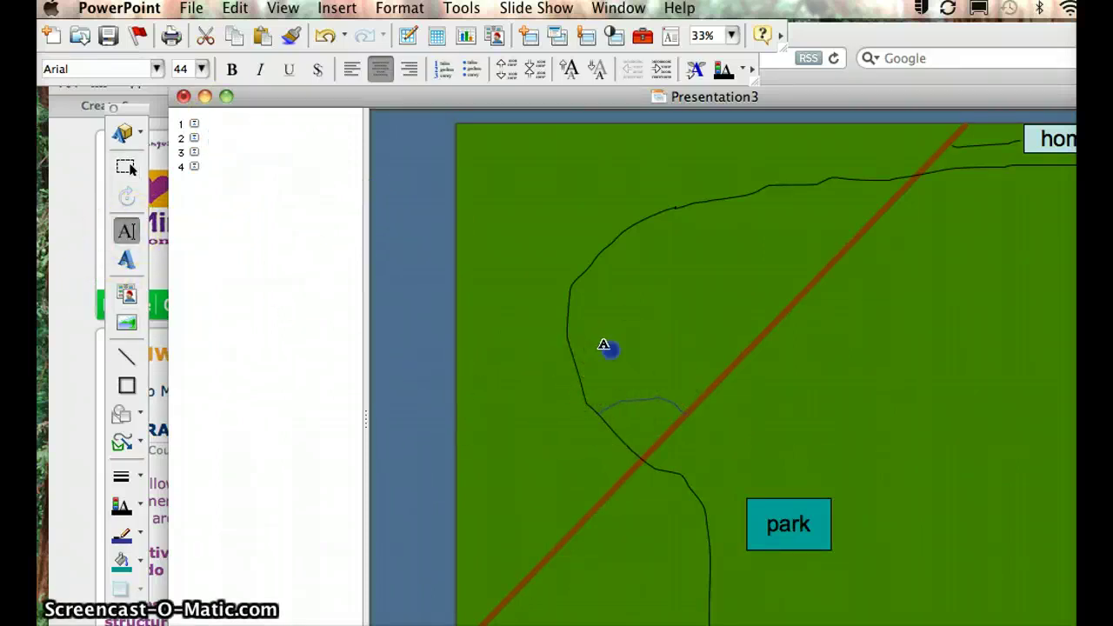
text(At )
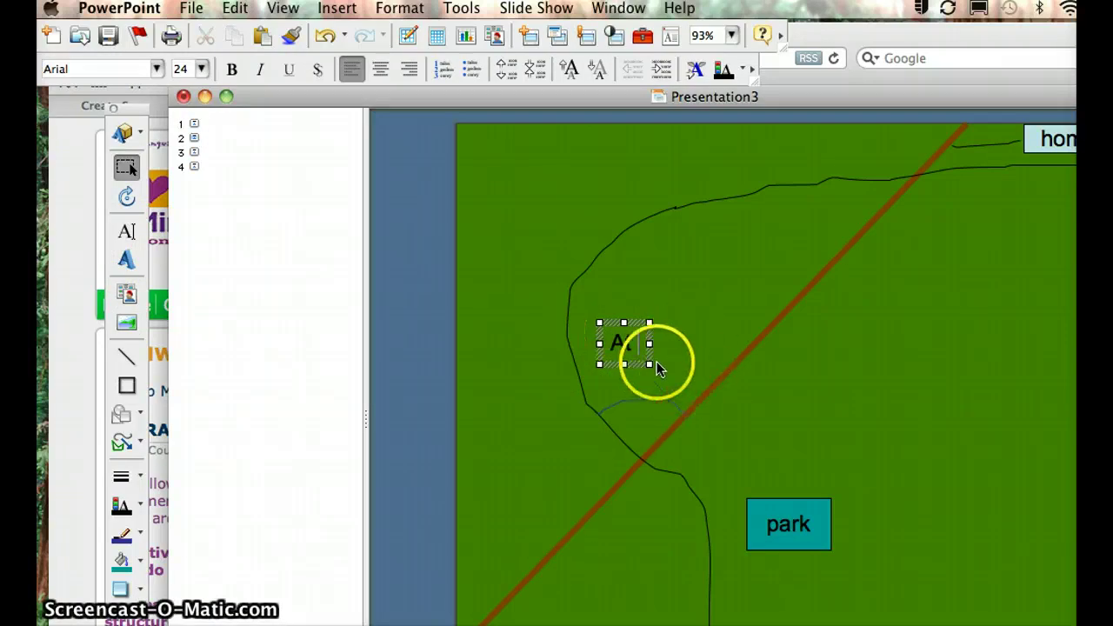
text(first t)
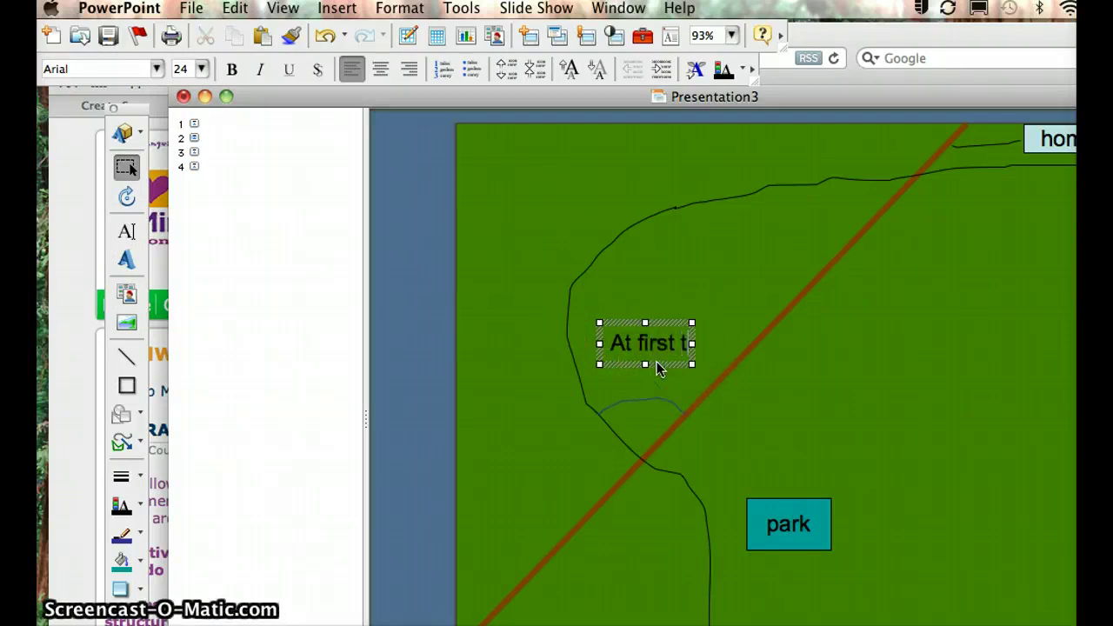
text(hey we)
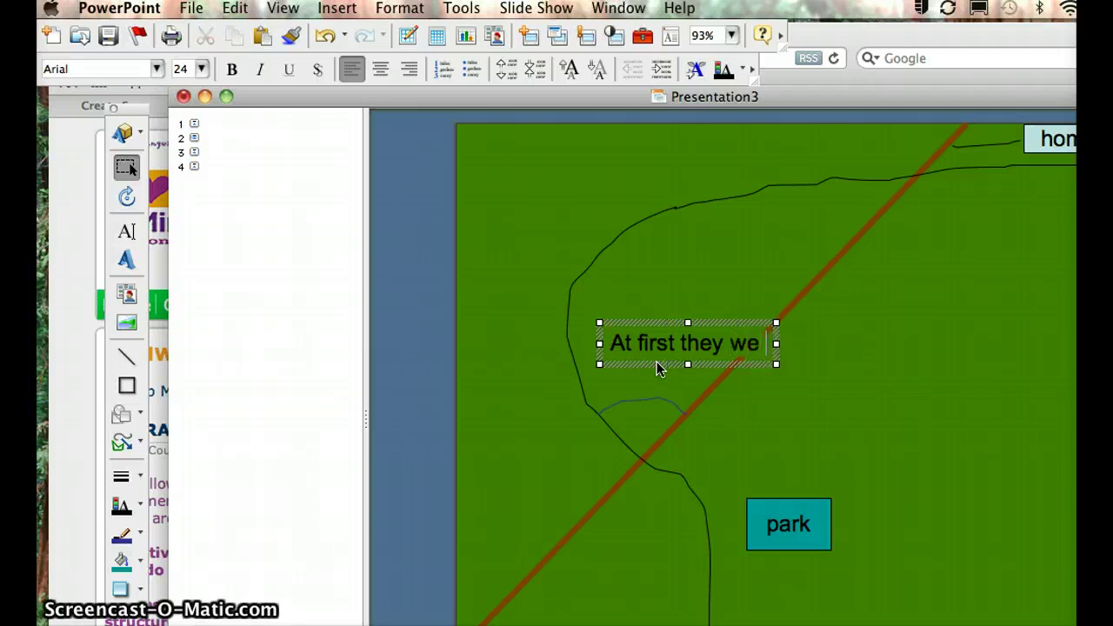
text(re havi)
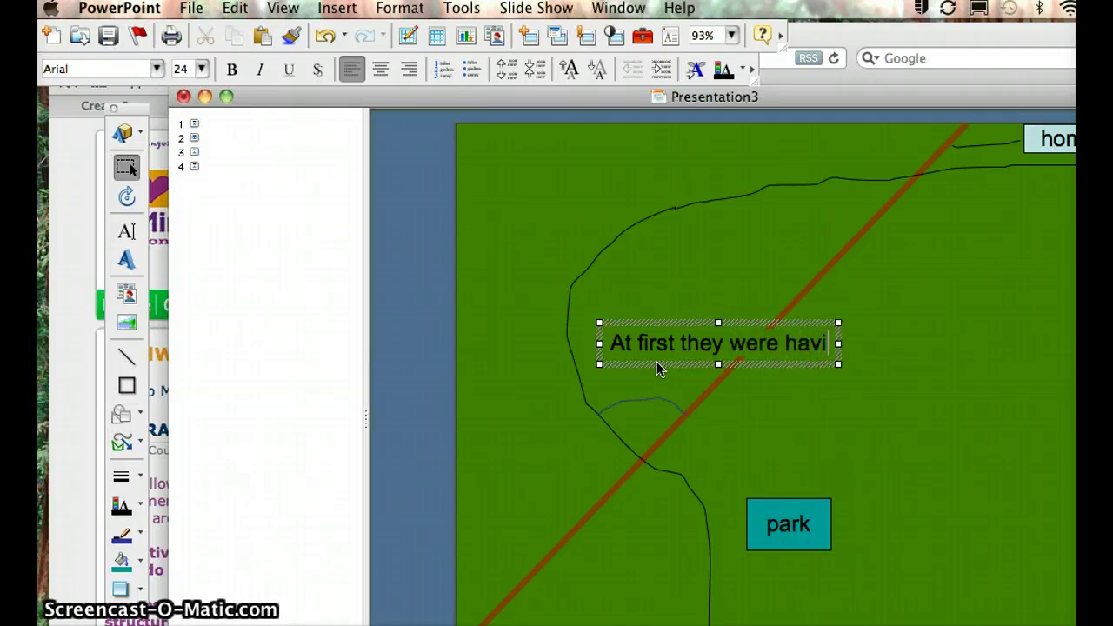
text(ng fun on)
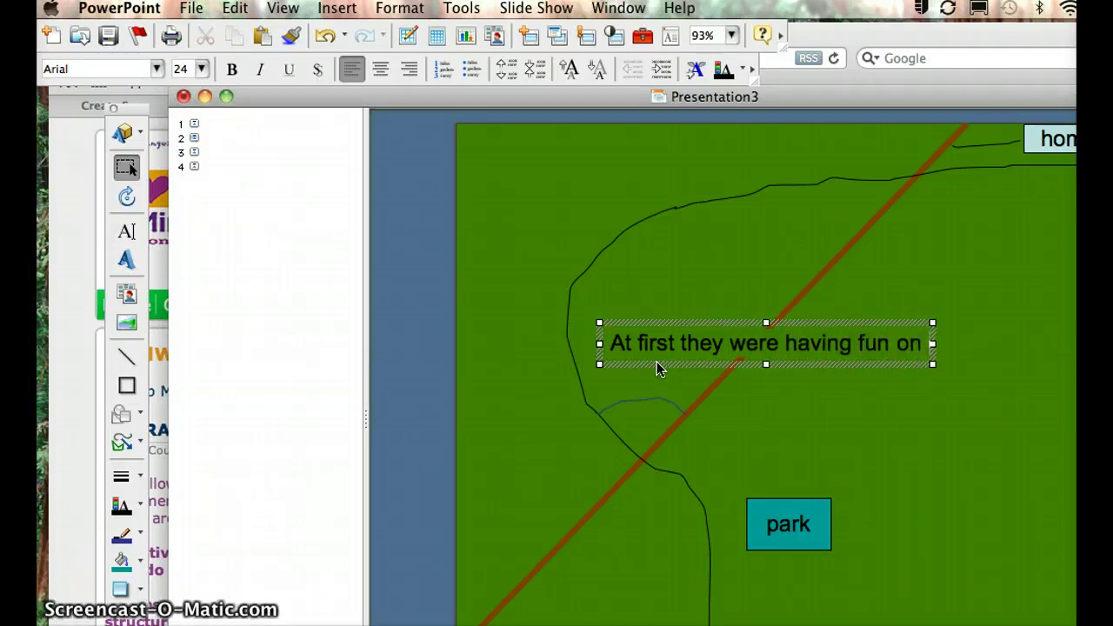
text( the tracks n)
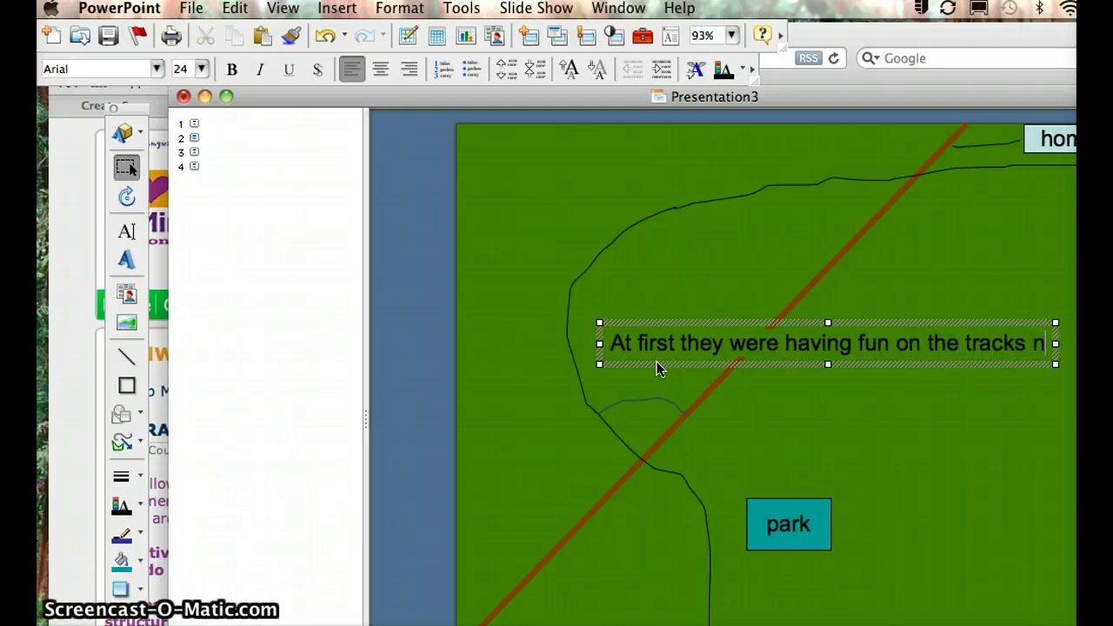
key(BackSpace)
text(bu)
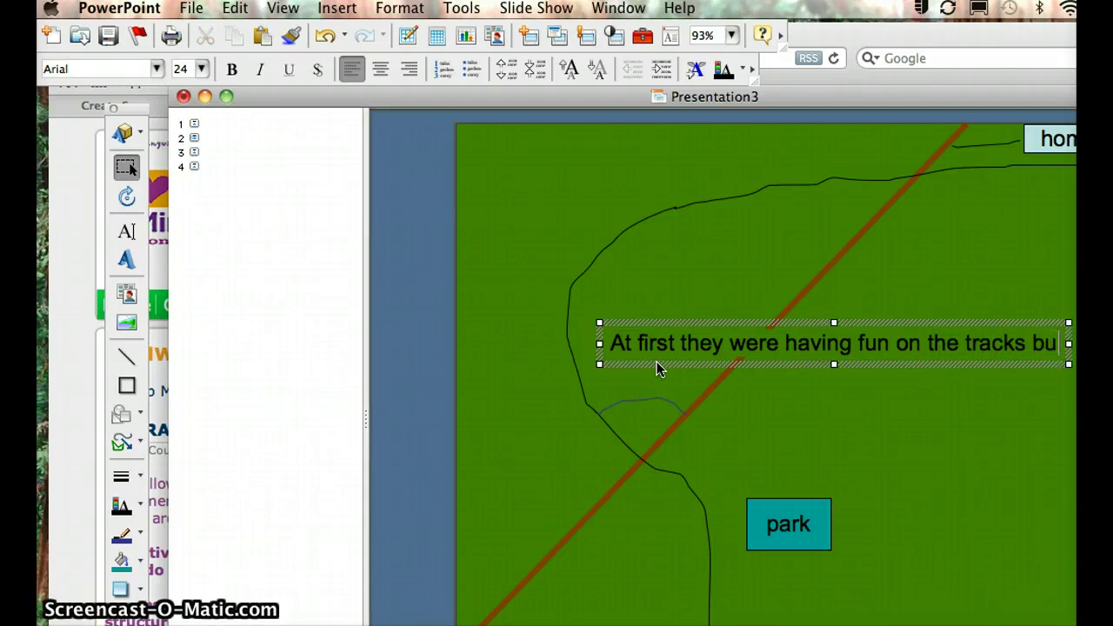
text(t t)
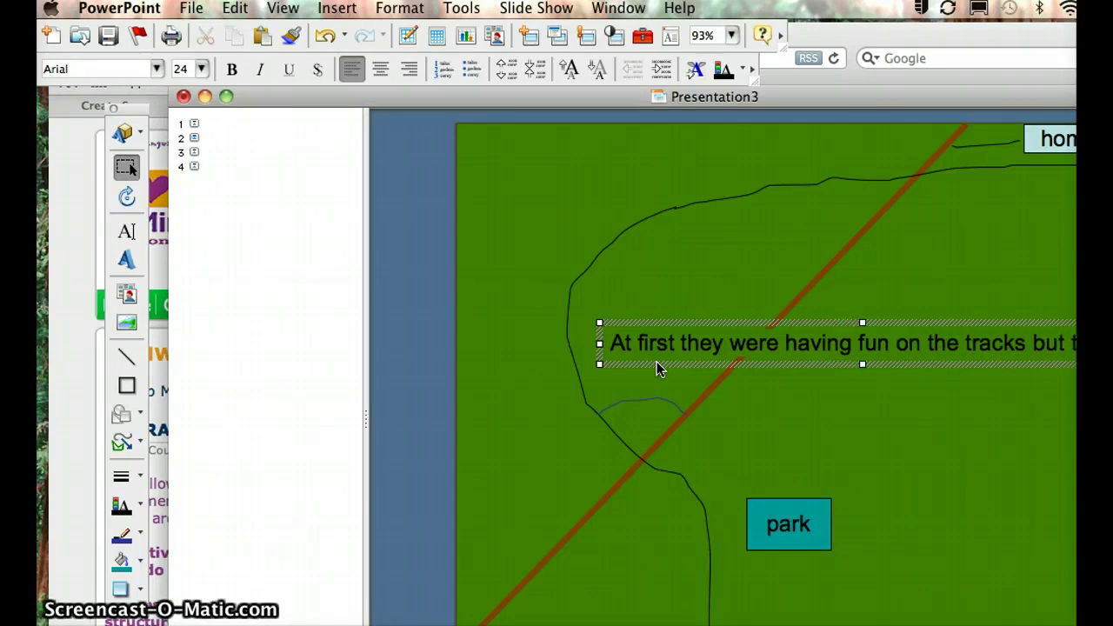
text(h)
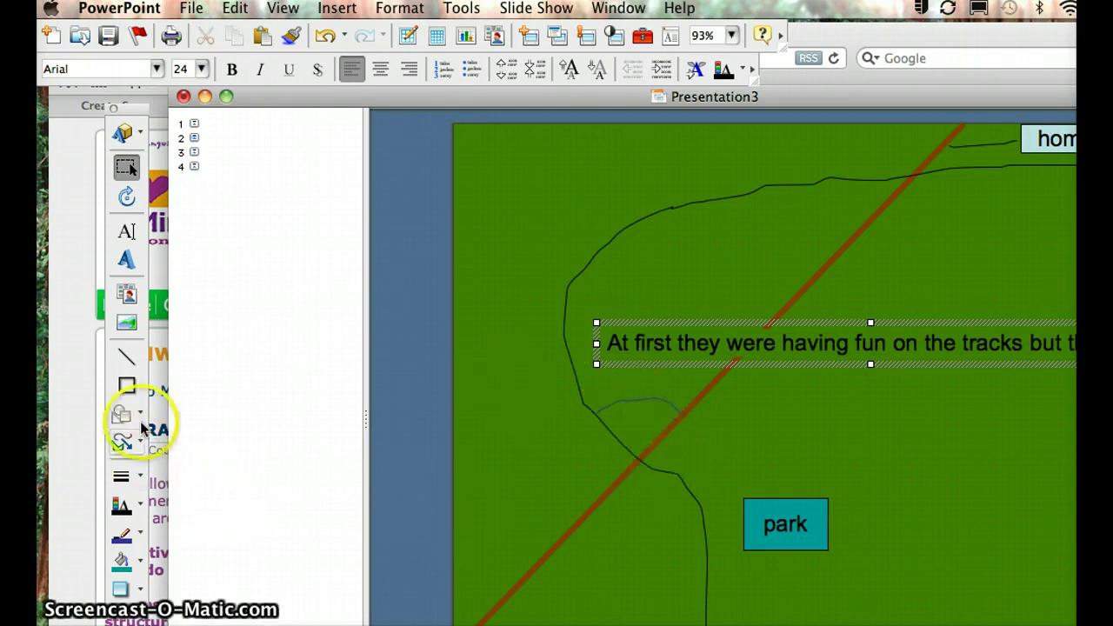
Draw a short arrow from above the start of the caption to the curved path and set its line weight to 2 1/4 pt
click(129, 443)
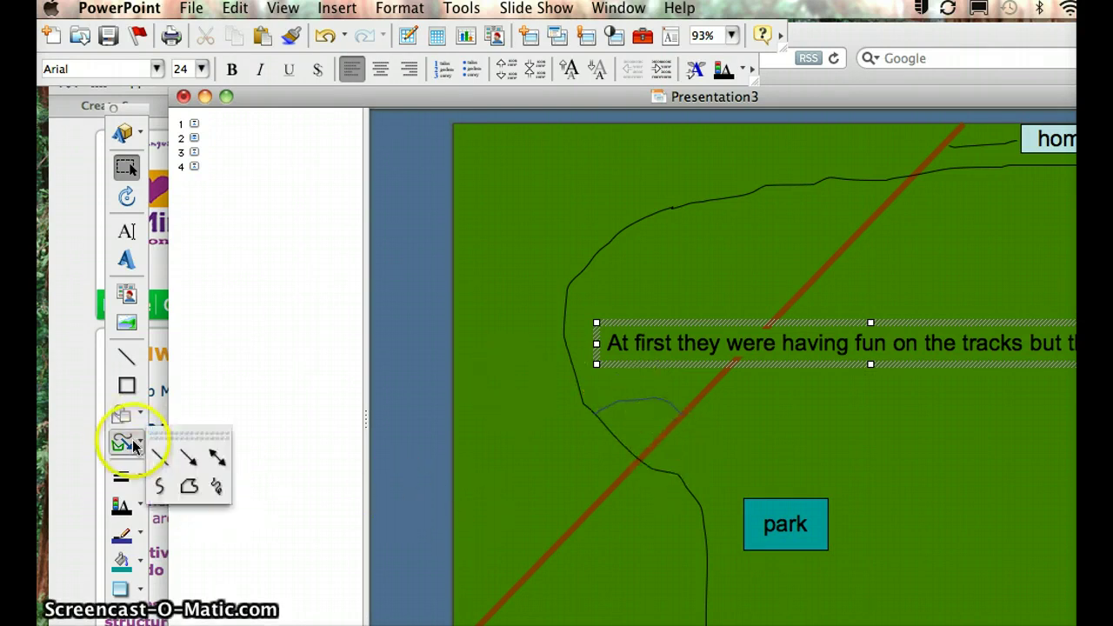
click(189, 458)
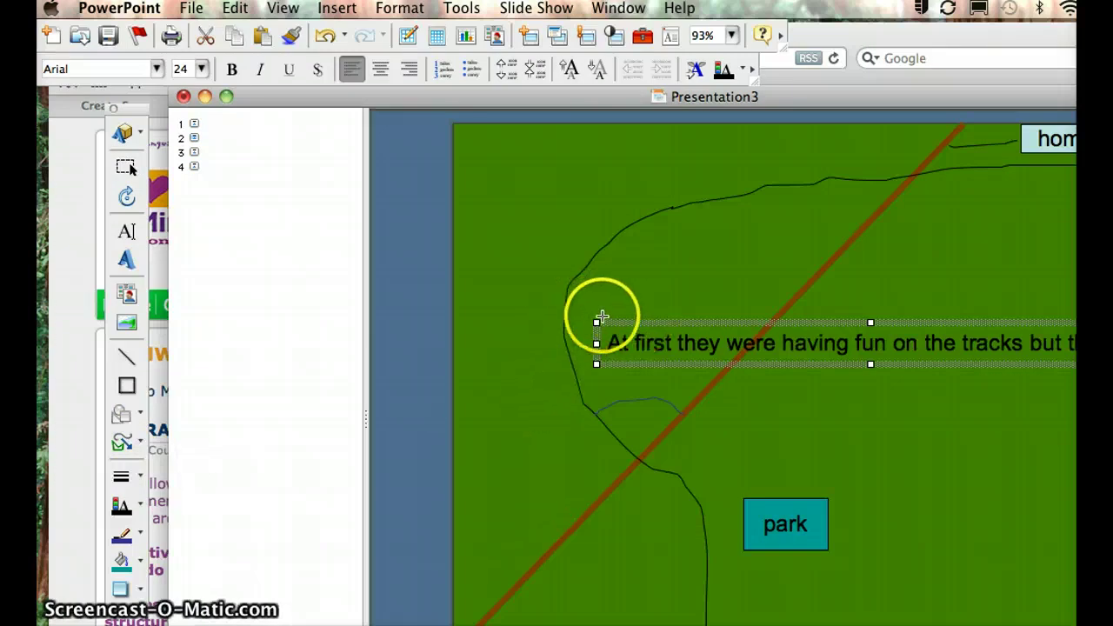
click(602, 317)
click(566, 317)
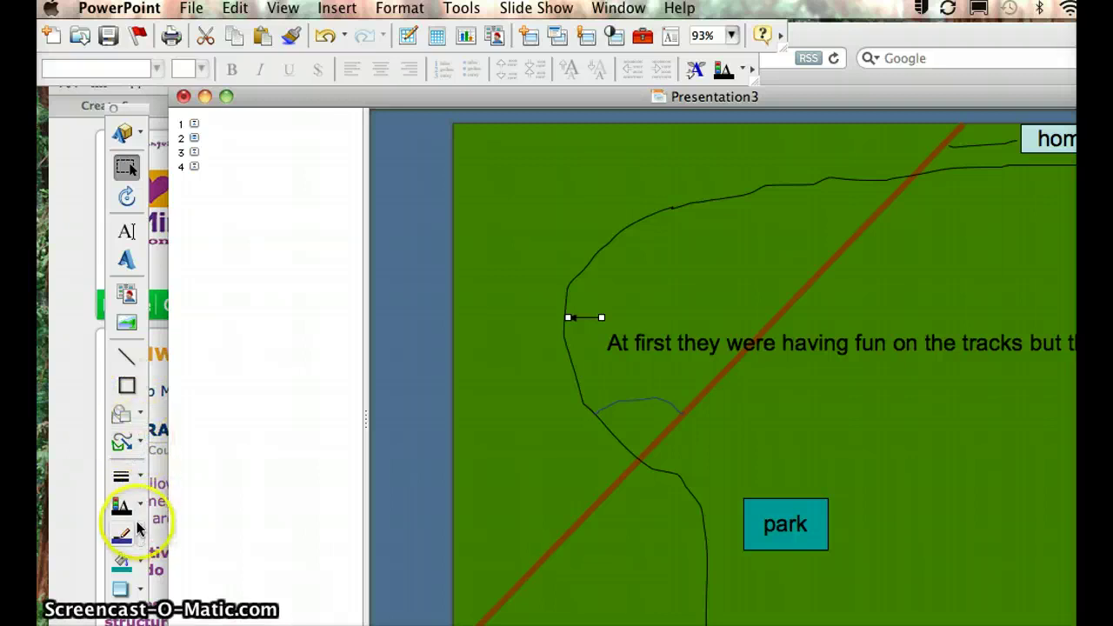
click(135, 483)
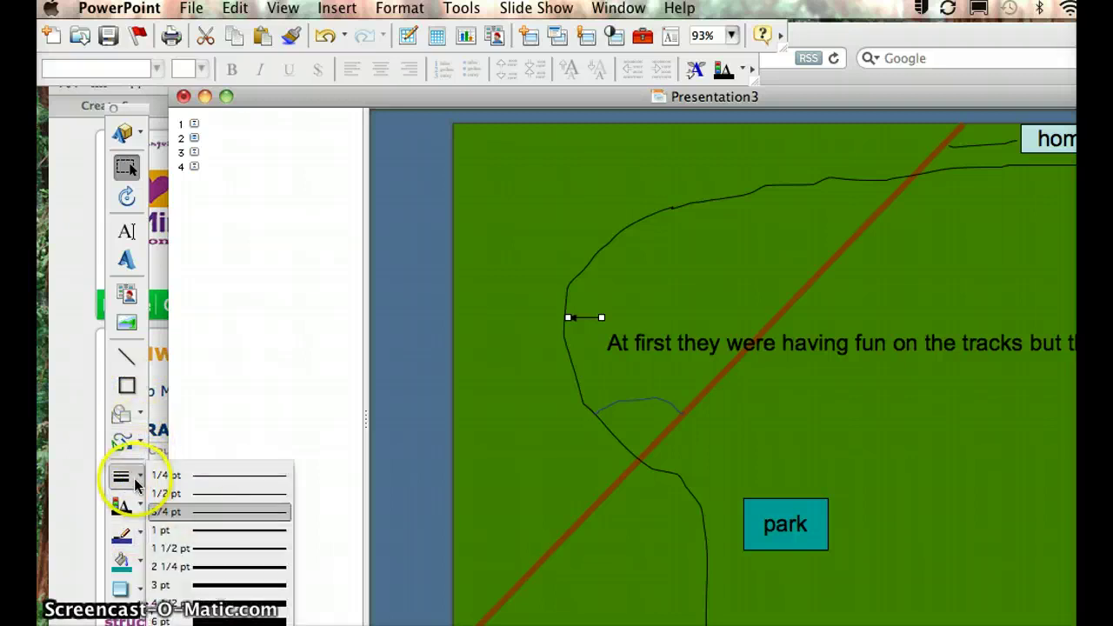
click(209, 567)
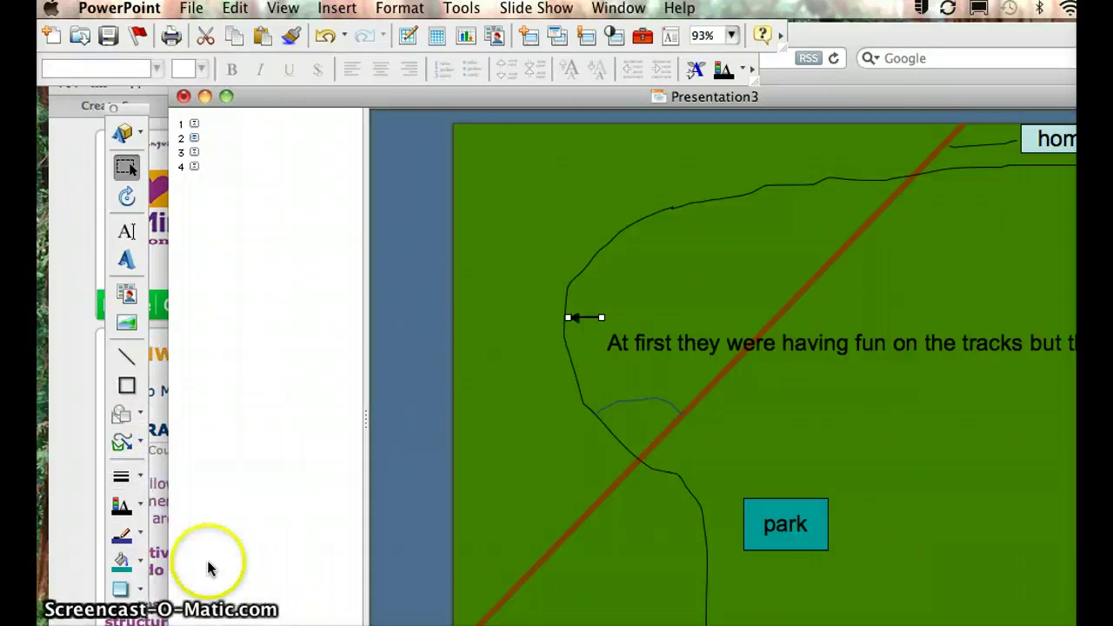